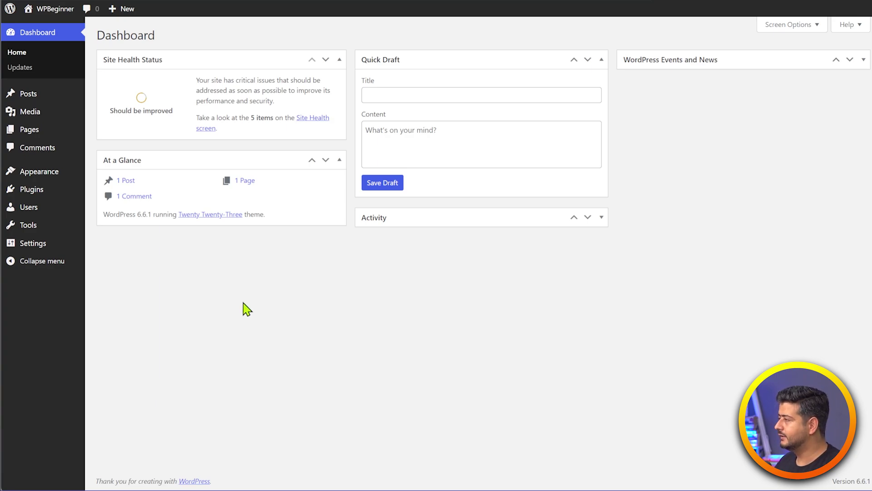
# Step: Search the plugin directory for AIOSEO, then install and activate the All in One SEO plugin
pyautogui.moveTo(48, 198)
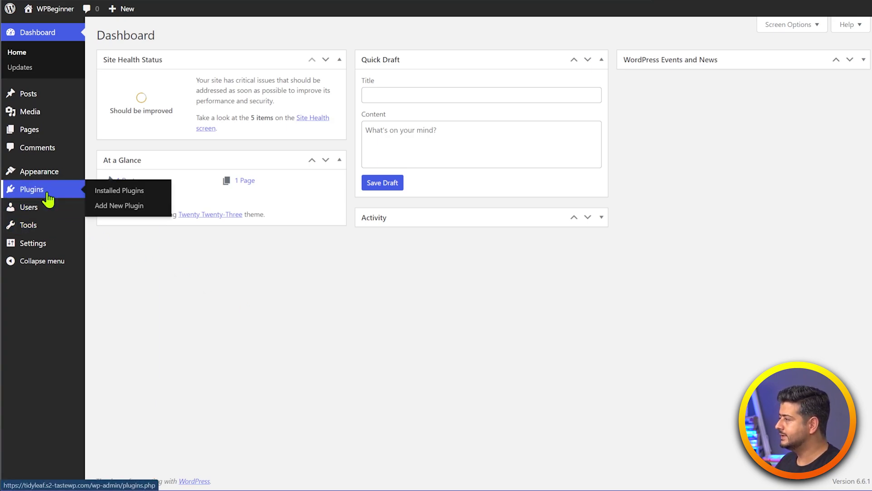
pyautogui.click(112, 208)
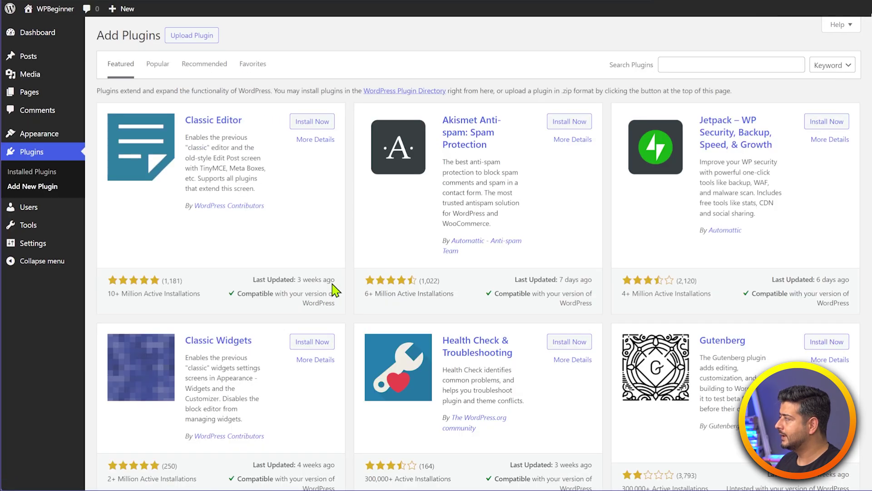
pyautogui.click(740, 62)
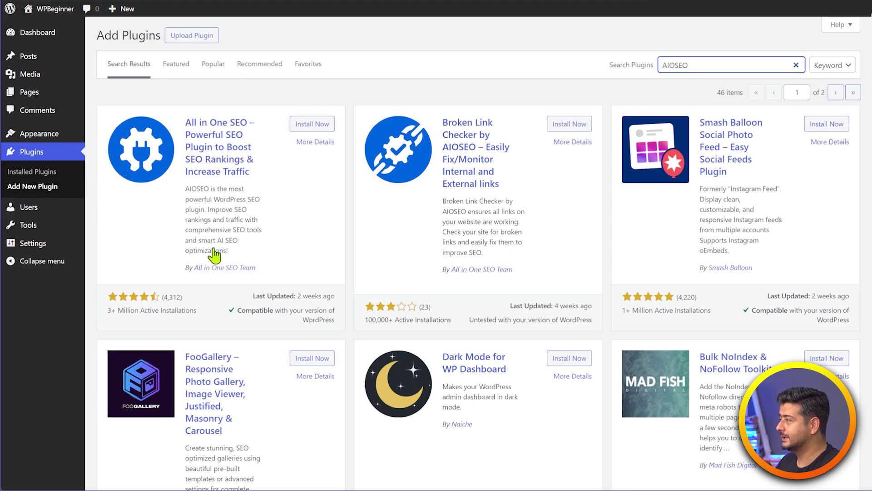
pyautogui.click(317, 129)
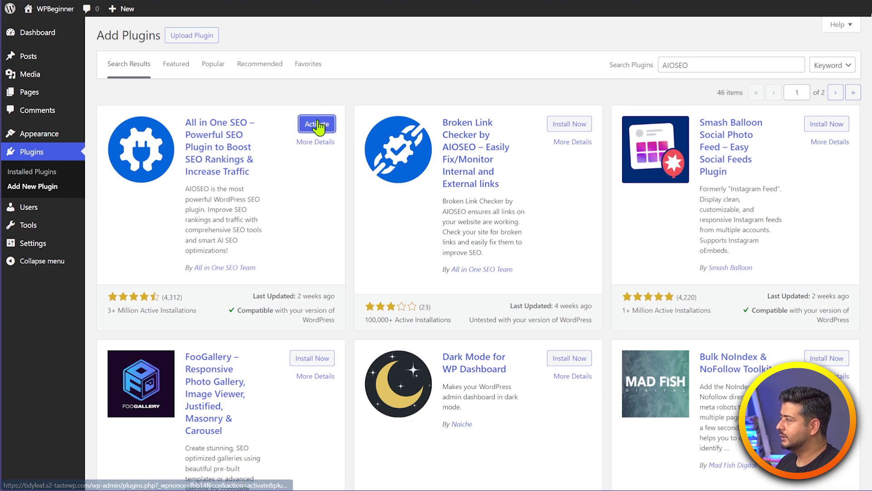
pyautogui.click(319, 124)
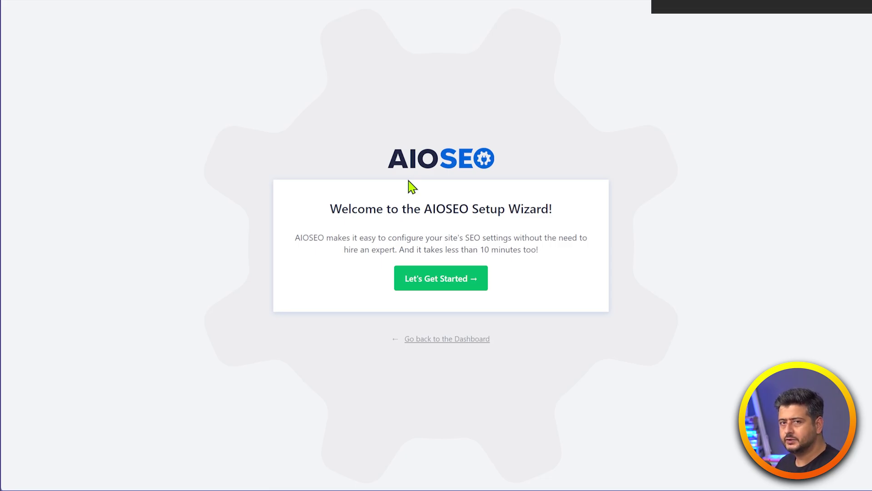
# Step: Skip the AIOSEO setup wizard, declining usage tracking, and dismiss the welcome banner on the plugin's dashboard
pyautogui.click(432, 339)
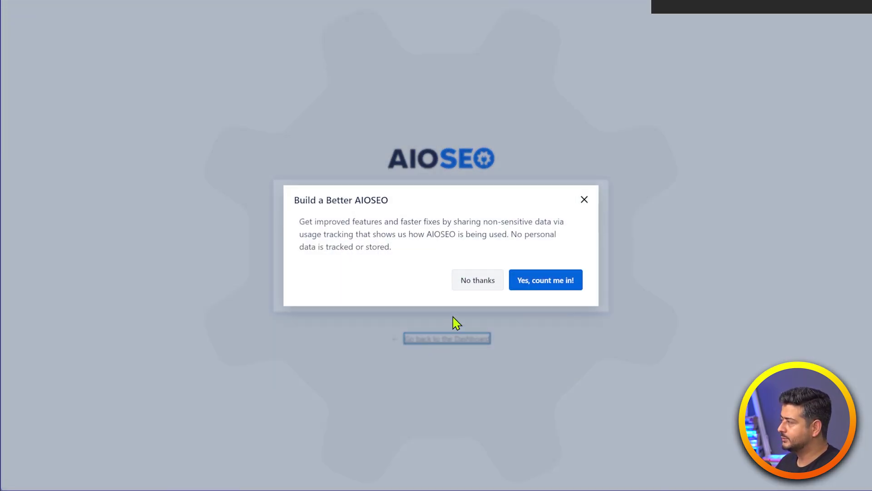
pyautogui.click(481, 279)
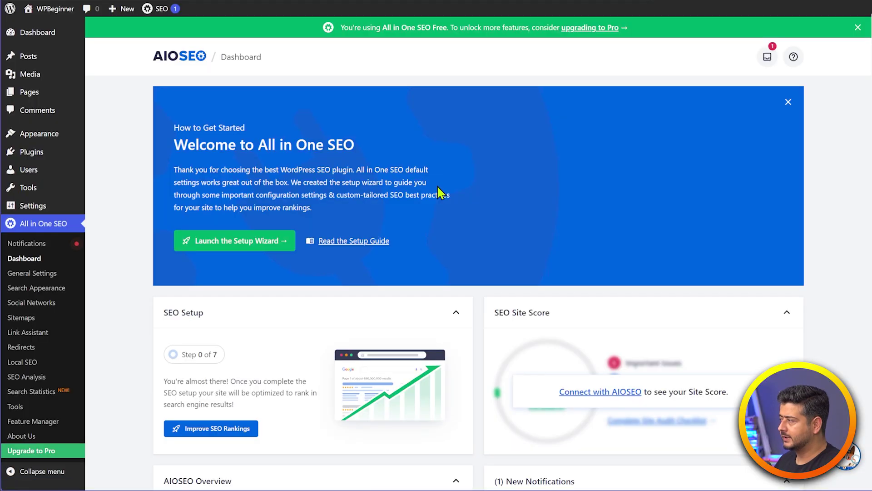
pyautogui.click(788, 102)
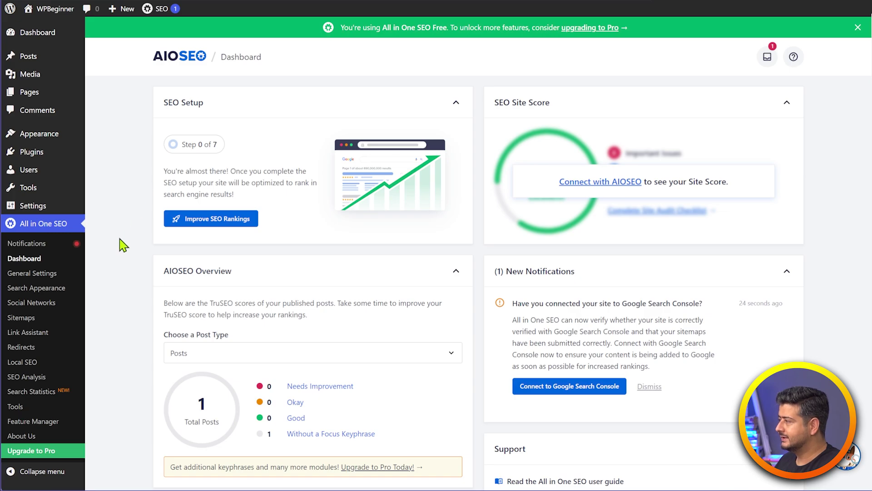
# Step: Set Use Meta Keywords to Yes in AIOSEO's advanced Search Appearance settings and save the changes
pyautogui.click(55, 291)
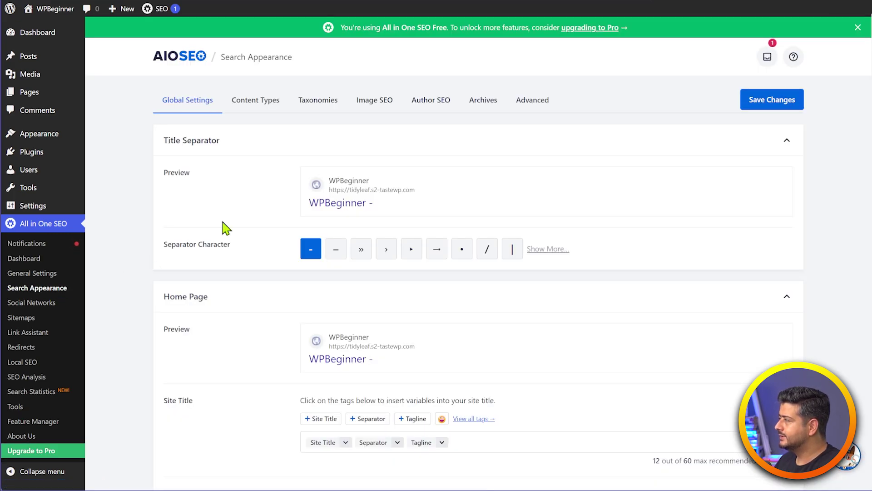
pyautogui.click(530, 103)
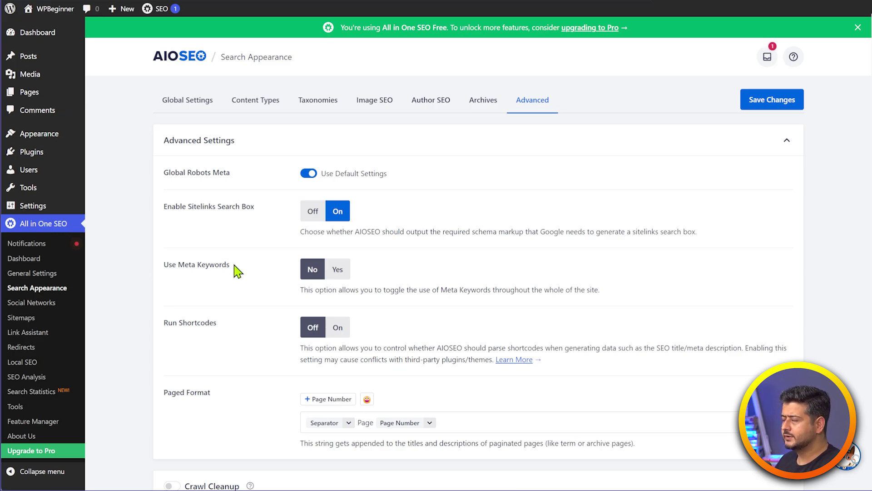
pyautogui.click(346, 271)
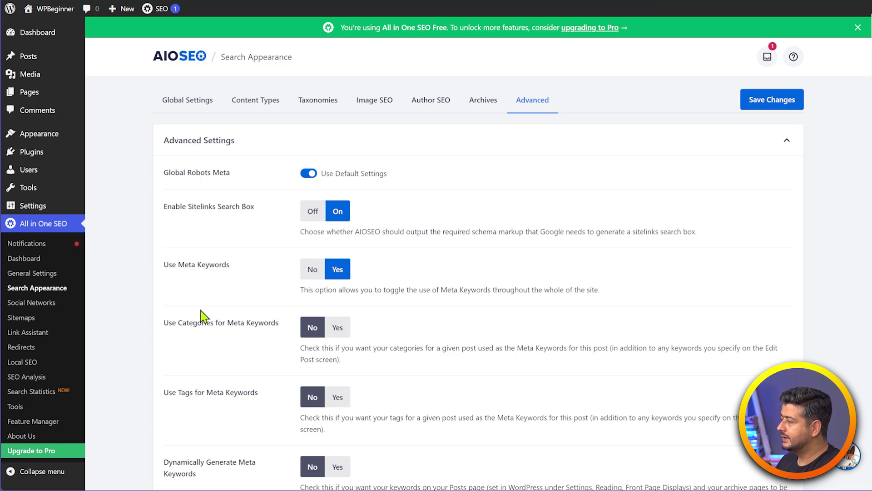
pyautogui.scroll(-3, 223, 289)
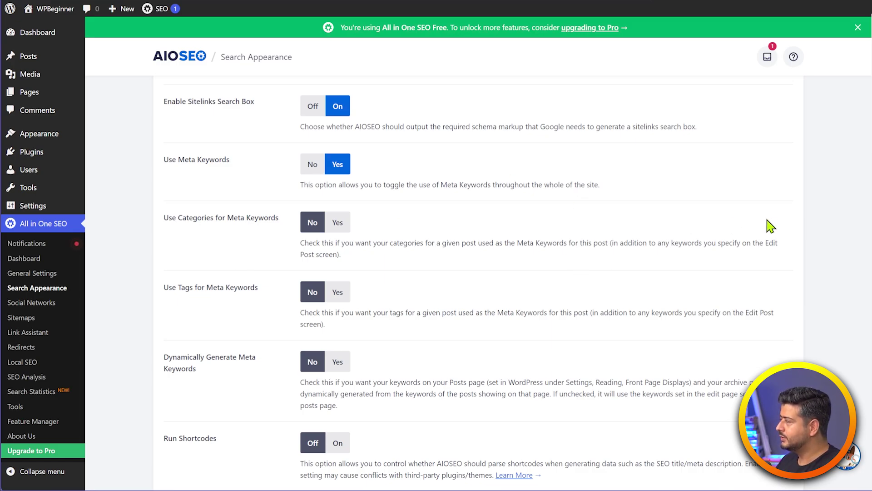
pyautogui.scroll(3, 782, 214)
pyautogui.click(774, 108)
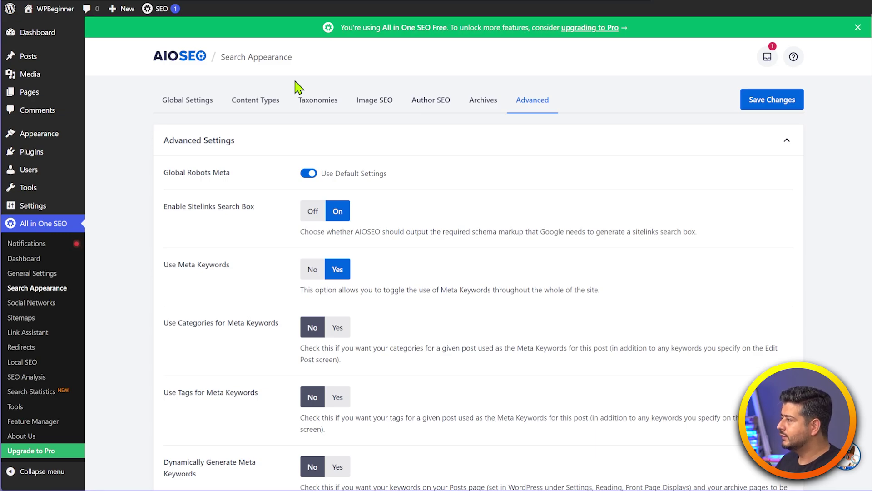
# Step: Open the "Hello world!" post for editing from the list of all posts
pyautogui.moveTo(38, 56)
pyautogui.click(108, 60)
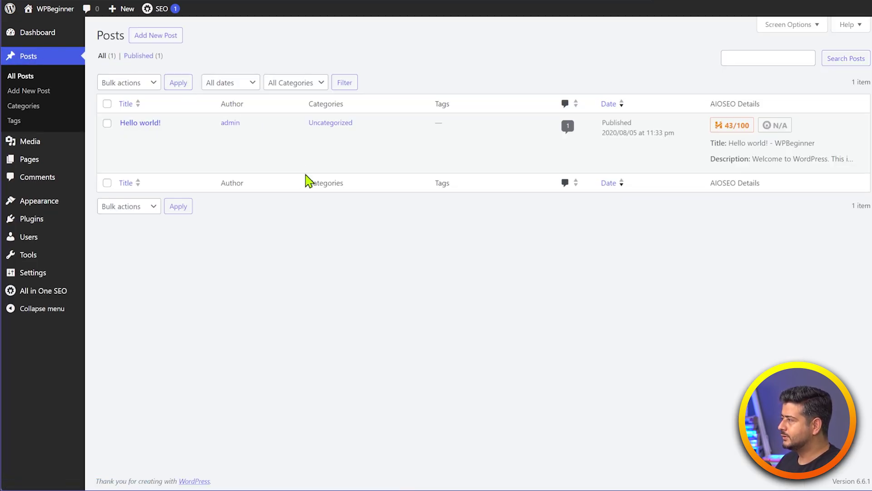
pyautogui.moveTo(130, 142)
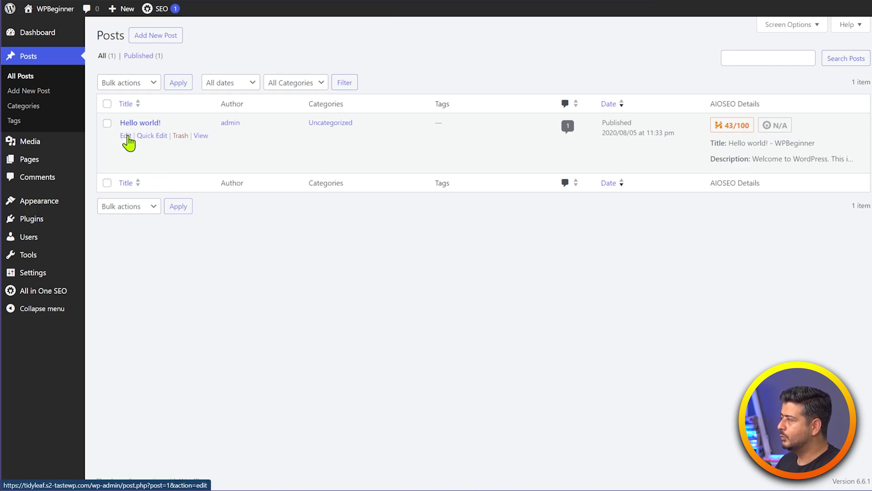
pyautogui.click(127, 137)
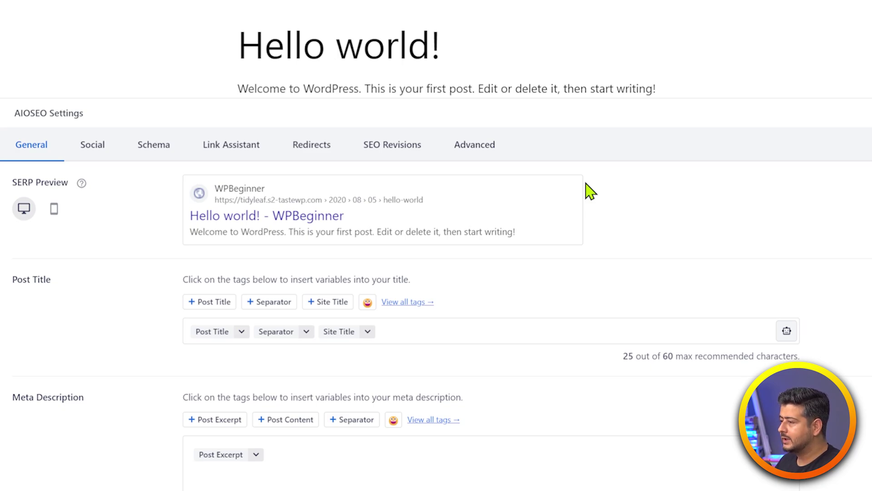
# Step: Replace the post's title with "The Best Guide to Meta Descriptions"
pyautogui.click(483, 41)
pyautogui.hotkey('ctrl', 'a')
pyautogui.write('The best Guid')
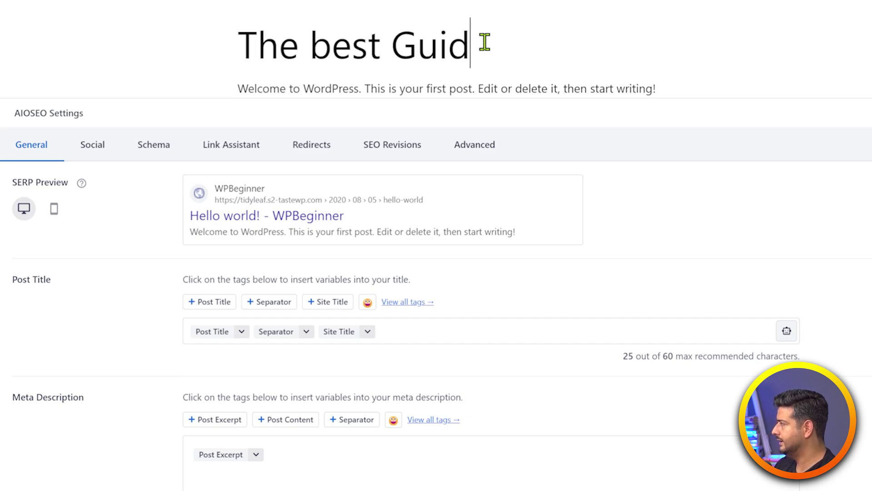
pyautogui.write('e to Meta Des')
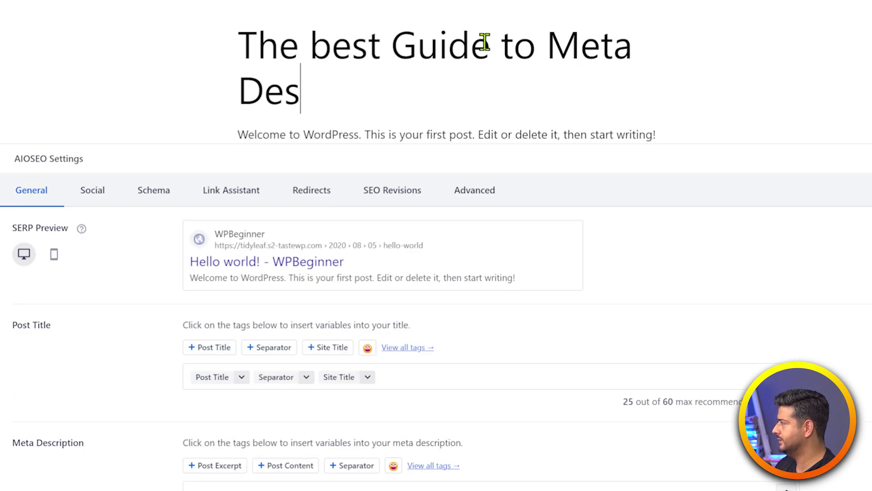
pyautogui.write('criptions')
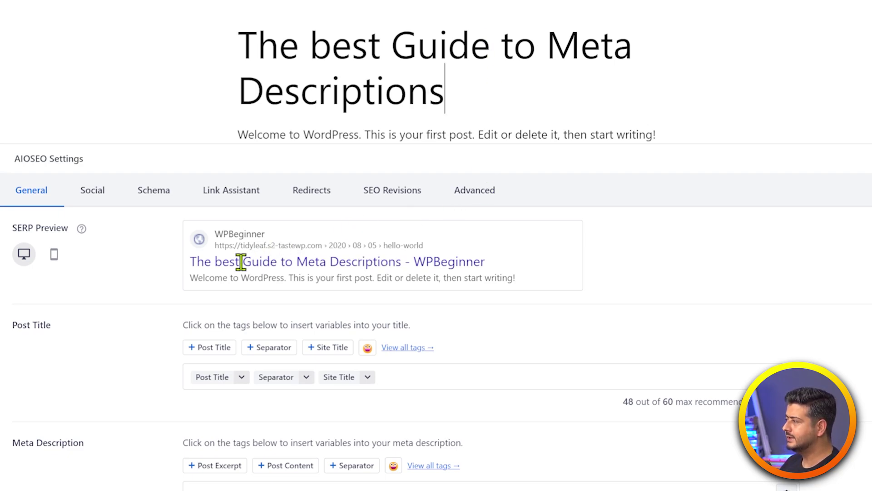
pyautogui.click(333, 40)
pyautogui.press('BackSpace')
pyautogui.write('B')
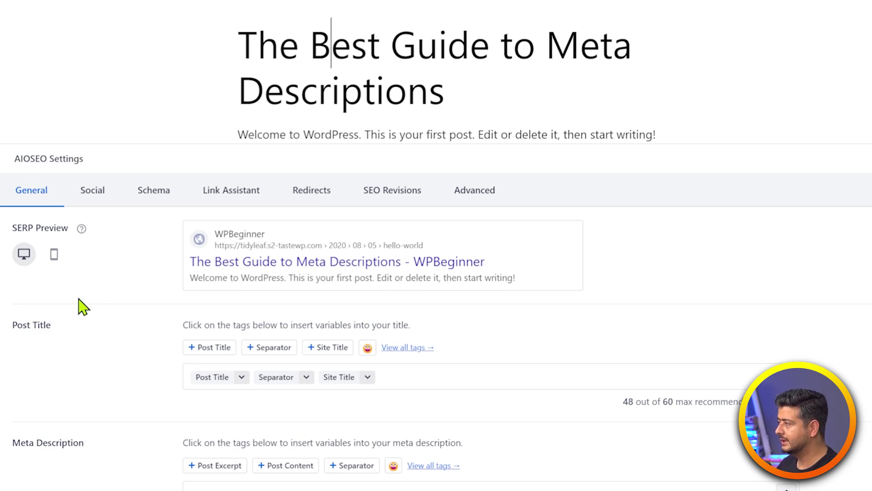
# Step: View the post's SERP preview in its mobile version and return to the desktop version
pyautogui.click(55, 256)
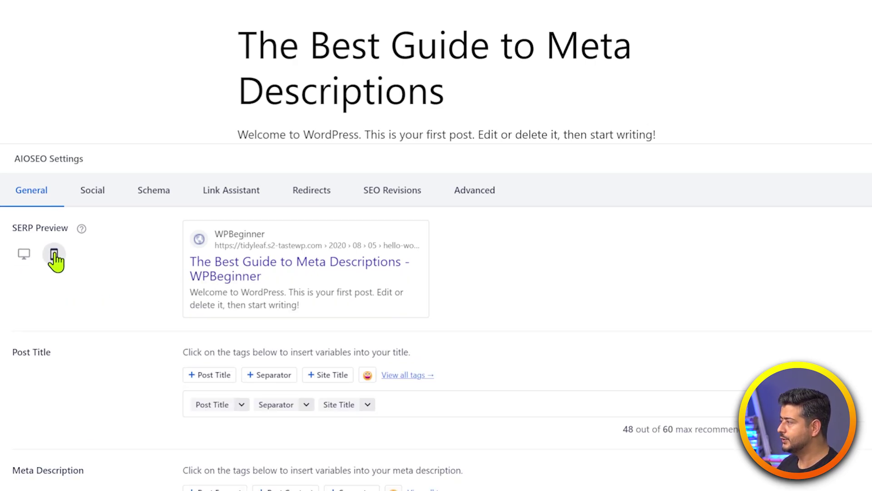
pyautogui.click(25, 255)
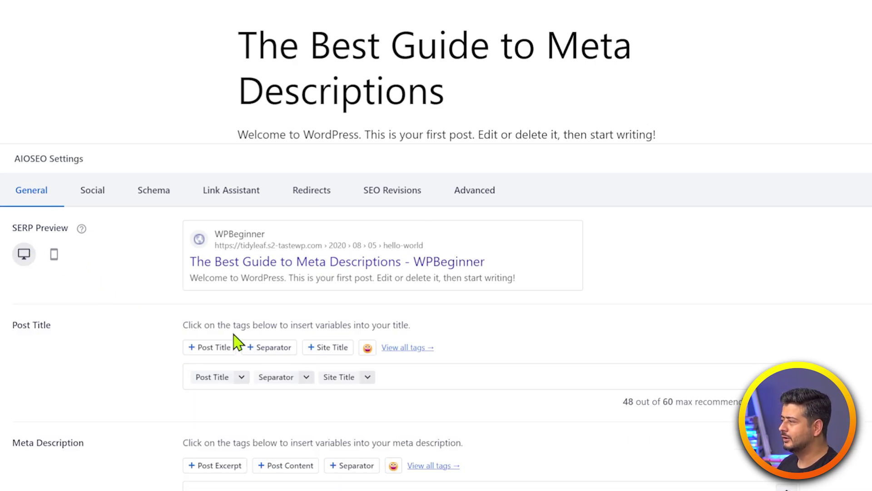
# Step: Replace the meta description's Post Excerpt tag with a summary from "This is an ultimate guide to configuring Meta Descriptions" to "powerful features in AIOSEO"
pyautogui.scroll(-3, 256, 318)
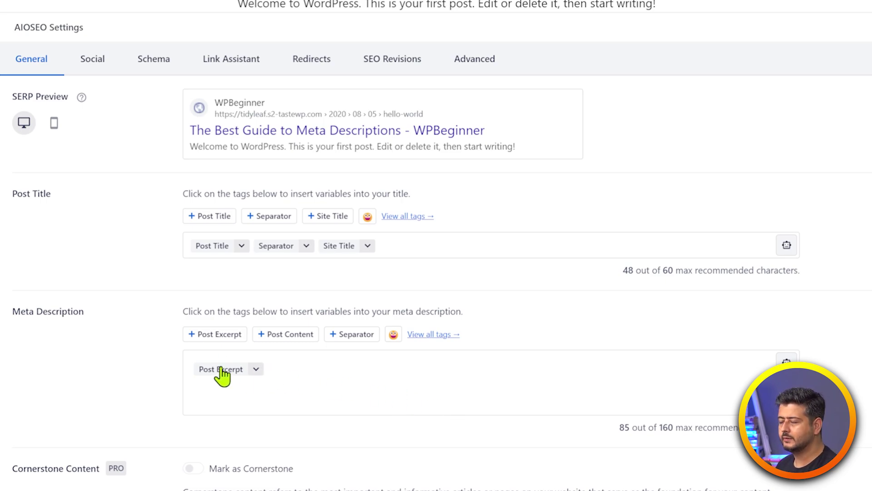
pyautogui.click(298, 368)
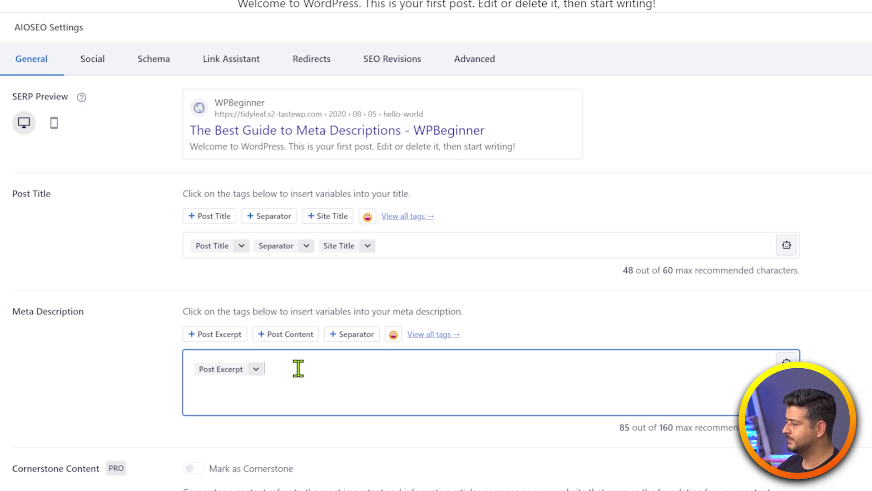
pyautogui.press('BackSpace')
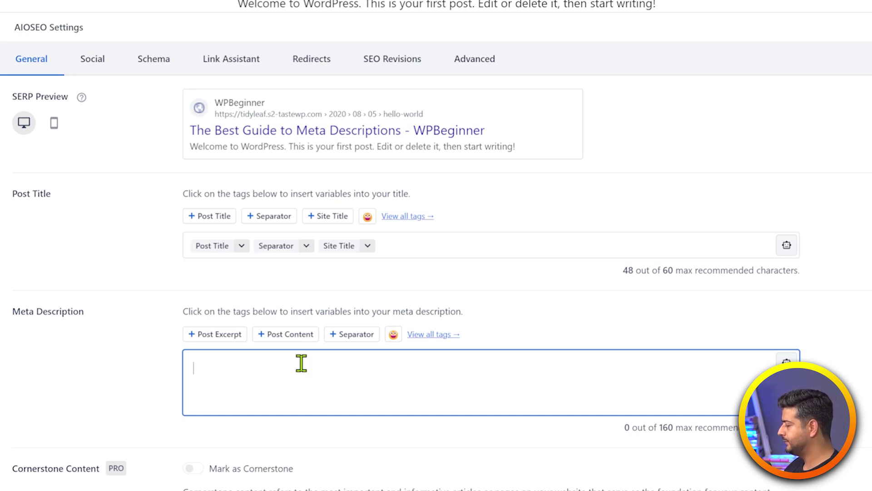
pyautogui.write('This is ')
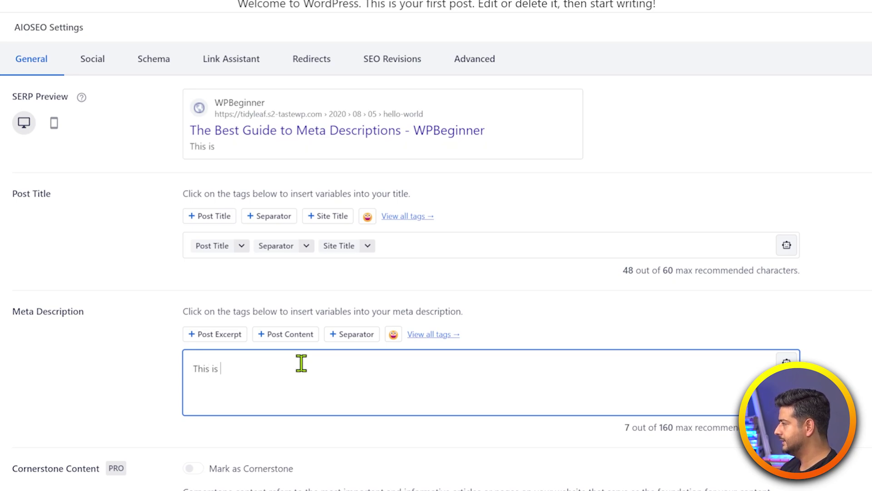
pyautogui.write('an ultimate guide to configuring Meta Descriptions and Meta Titles on your WordPress website using the fantastic SEO ')
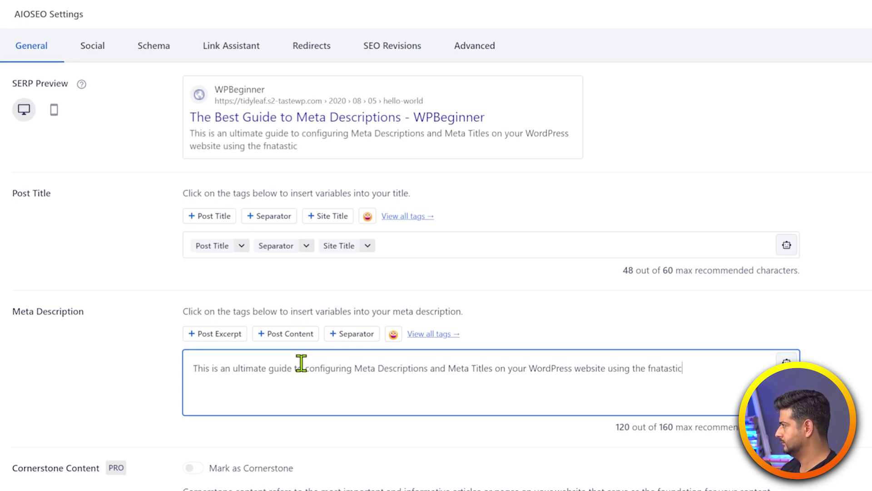
pyautogui.write('Plugin, All in One SEO. By using the powerful features in AIOSEO')
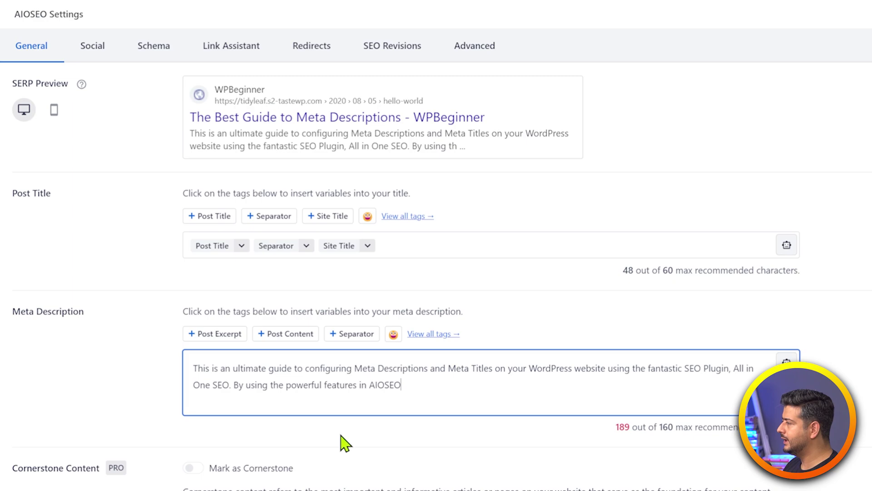
# Step: Remove the closing "By using the powerful features in AIOSEO" from the meta description and review the snippet in the SERP preview
pyautogui.moveTo(233, 385); pyautogui.dragTo(460, 384)
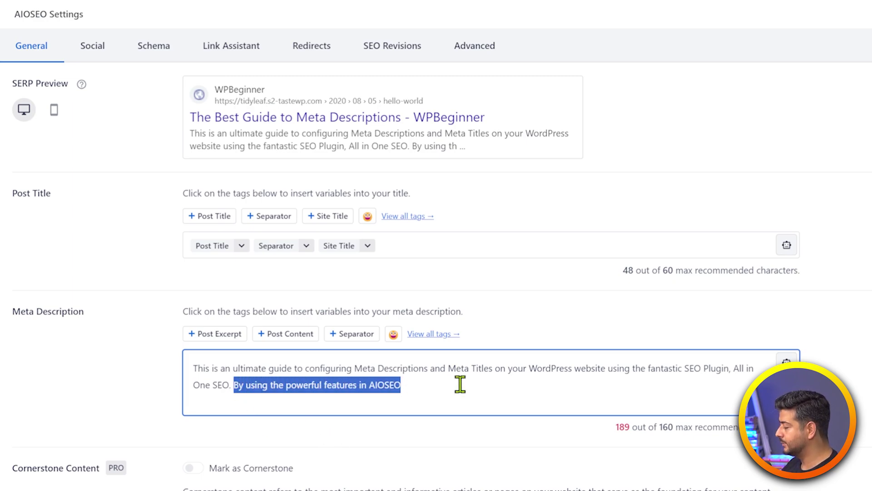
pyautogui.press('BackSpace')
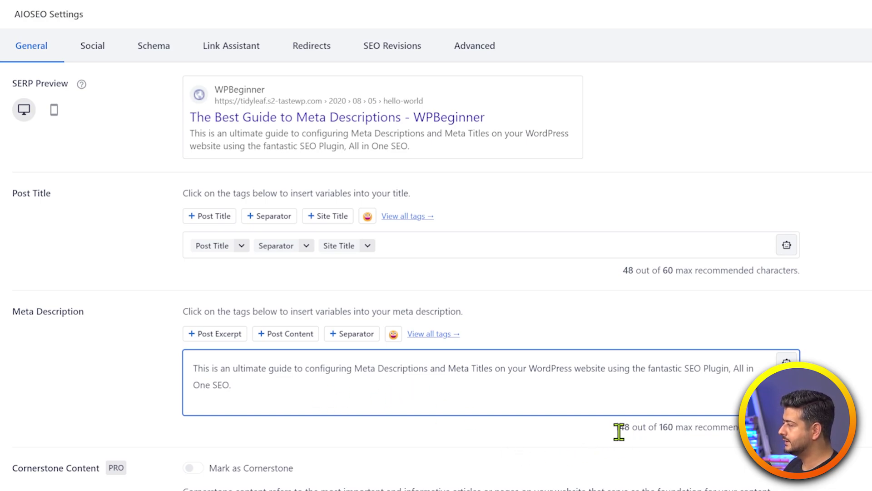
pyautogui.click(643, 170)
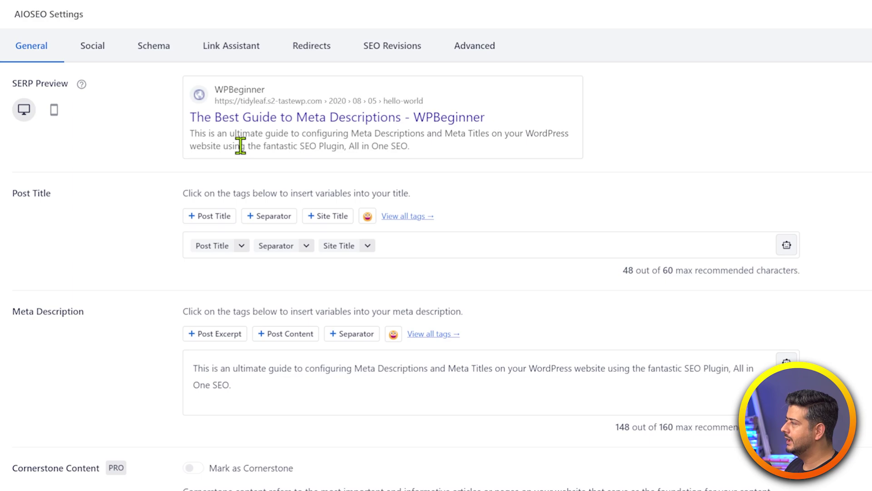
pyautogui.moveTo(193, 133); pyautogui.dragTo(424, 156)
pyautogui.click(432, 156)
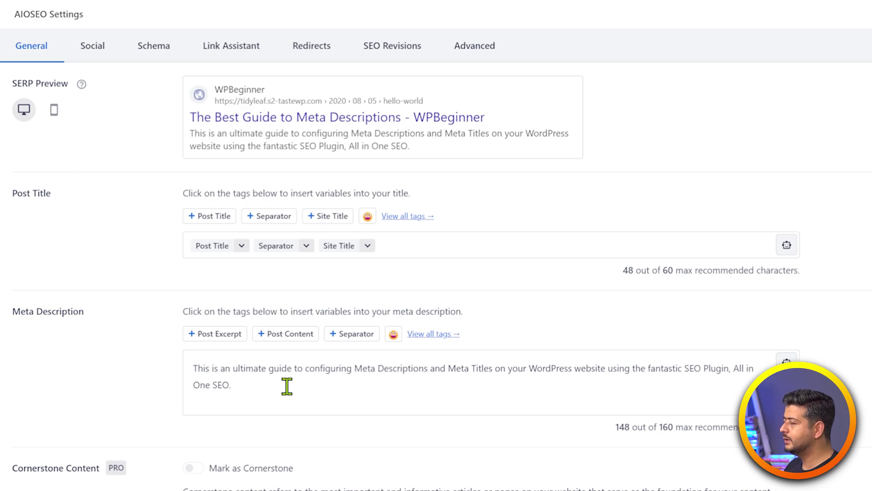
# Step: Clear the existing summary text from the post's meta description
pyautogui.click(258, 387)
pyautogui.moveTo(258, 387); pyautogui.dragTo(143, 365)
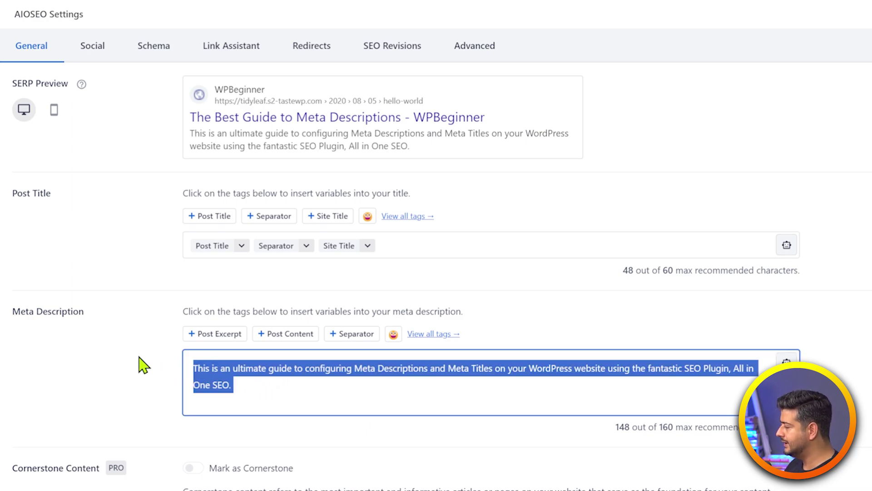
pyautogui.press('BackSpace')
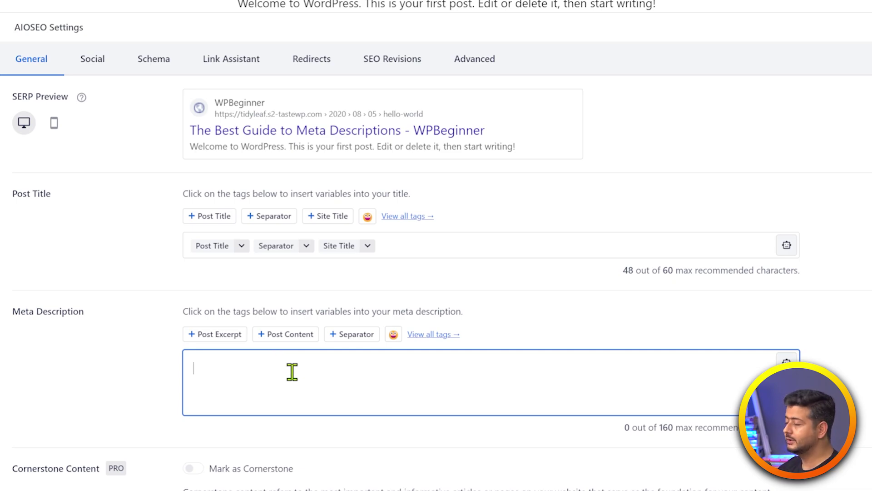
# Step: Browse the available smart tags for the meta description and insert the Author First Name tag
pyautogui.write('#')
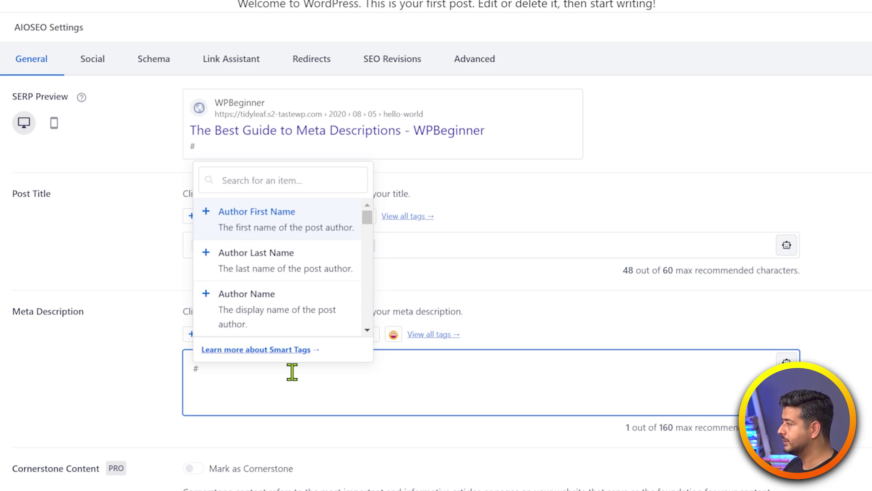
pyautogui.scroll(-10, 300, 255)
pyautogui.scroll(-8, 313, 259)
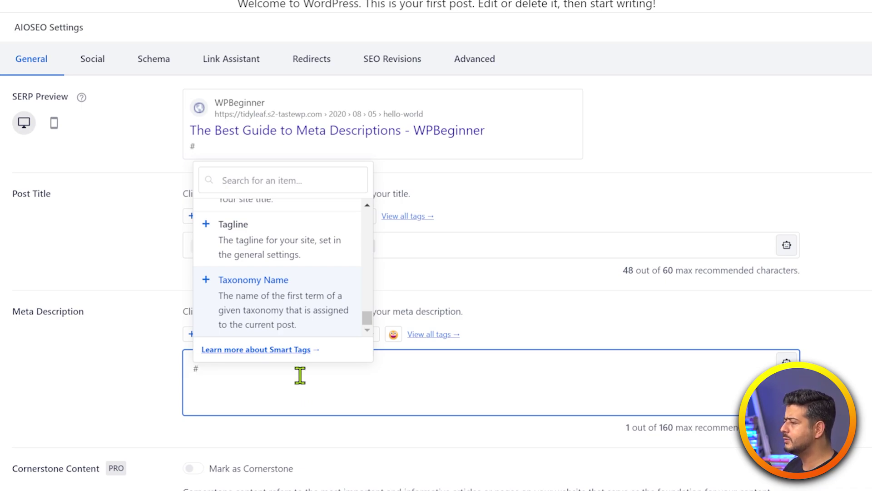
pyautogui.scroll(5, 290, 306)
pyautogui.scroll(5, 293, 307)
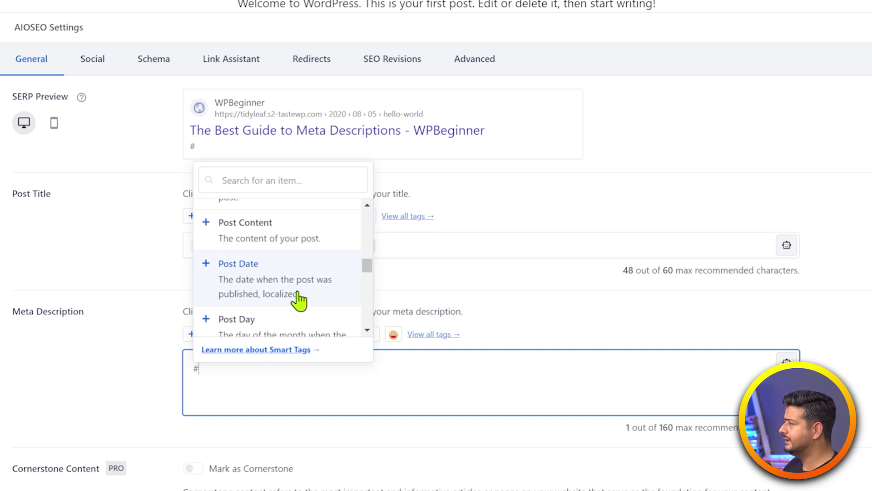
pyautogui.scroll(3, 294, 297)
pyautogui.scroll(4, 295, 297)
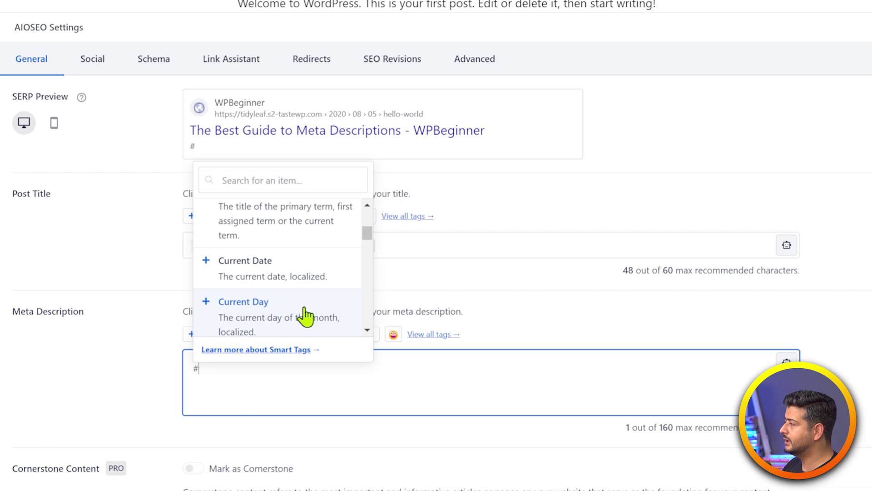
pyautogui.scroll(2, 305, 314)
pyautogui.scroll(1, 304, 313)
pyautogui.scroll(1, 304, 313)
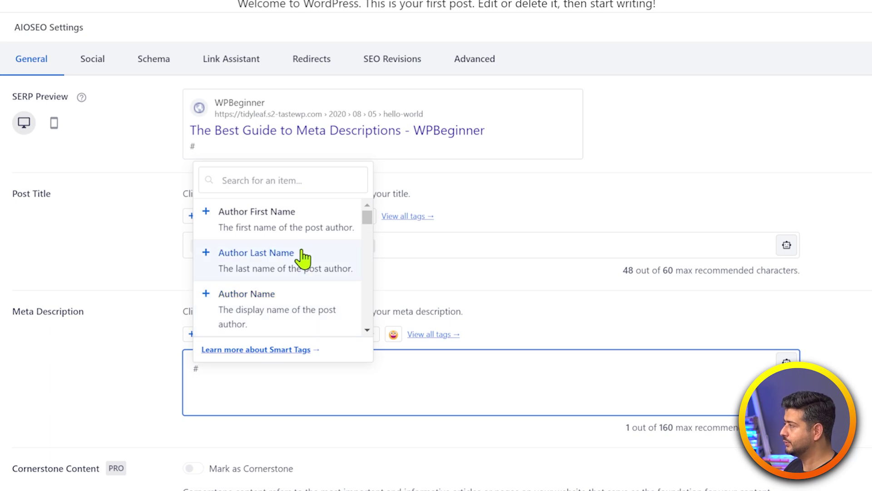
pyautogui.click(294, 229)
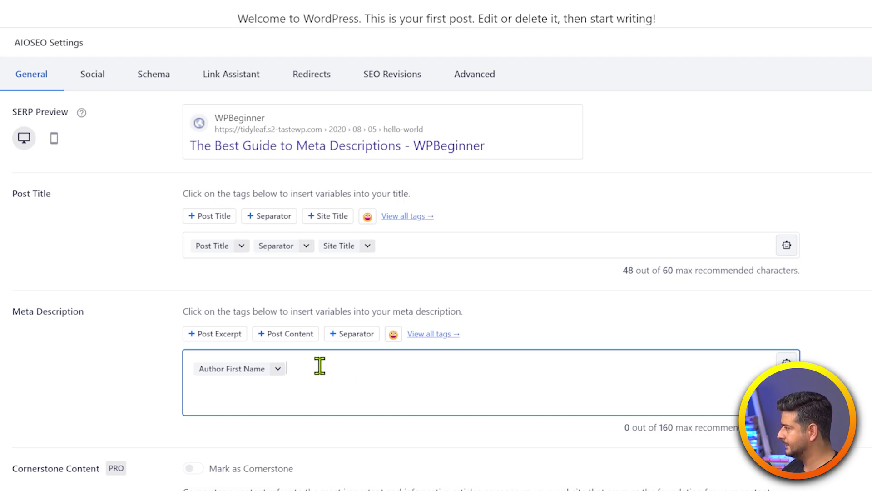
# Step: Replace the Author First Name tag in the meta description with the Current Date tag
pyautogui.press('BackSpace')
pyautogui.write('#')
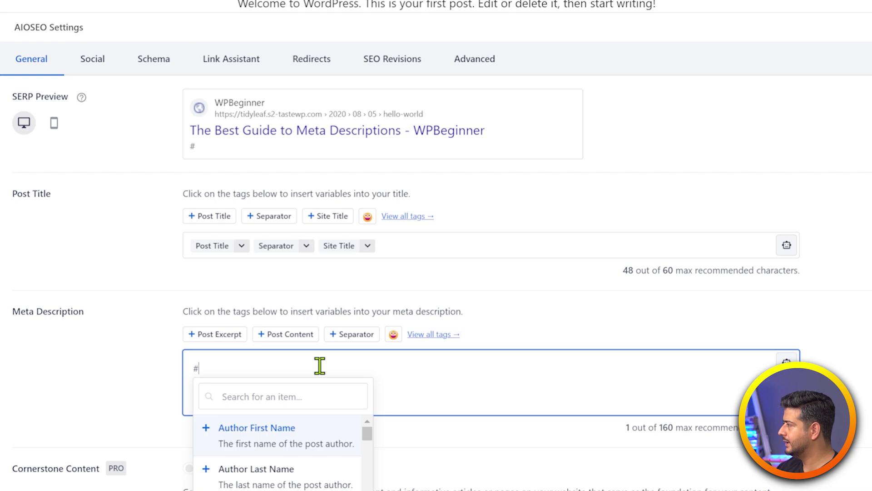
pyautogui.scroll(-3, 295, 462)
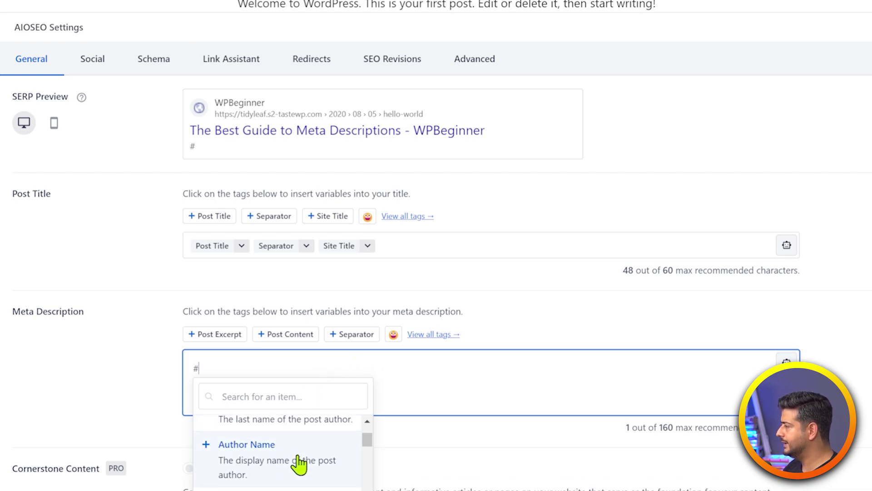
pyautogui.scroll(-5, 313, 466)
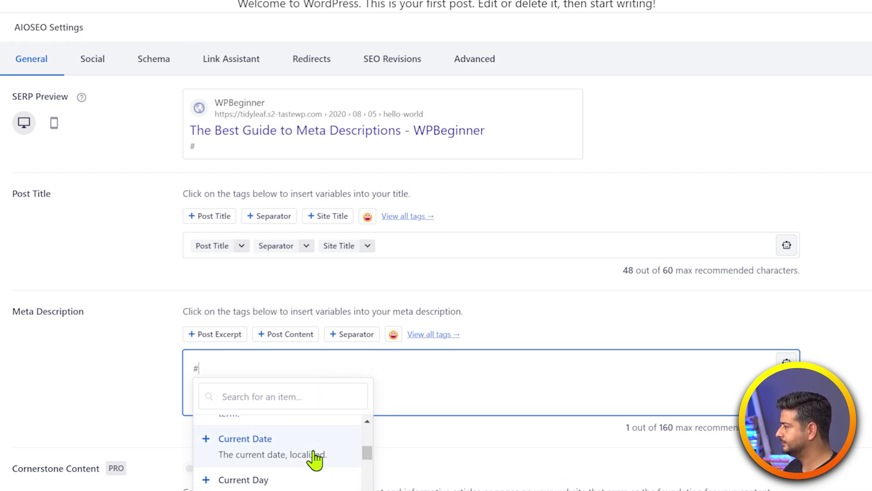
pyautogui.scroll(3, 313, 460)
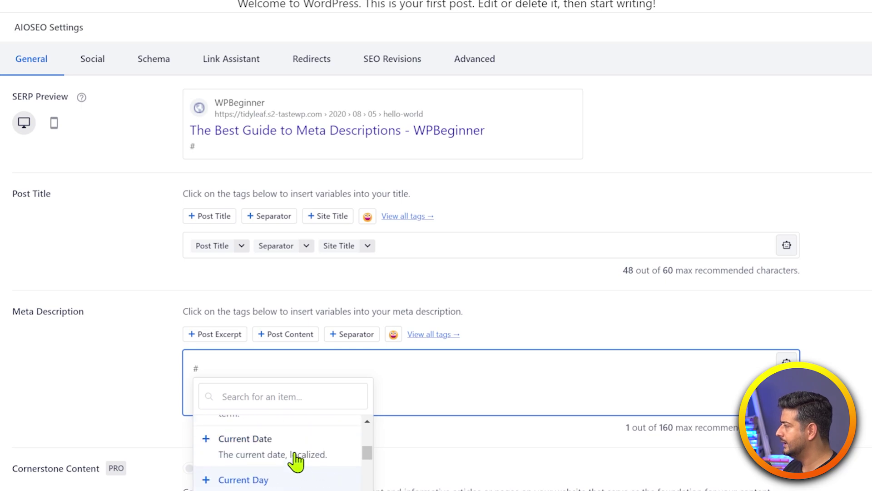
pyautogui.click(289, 455)
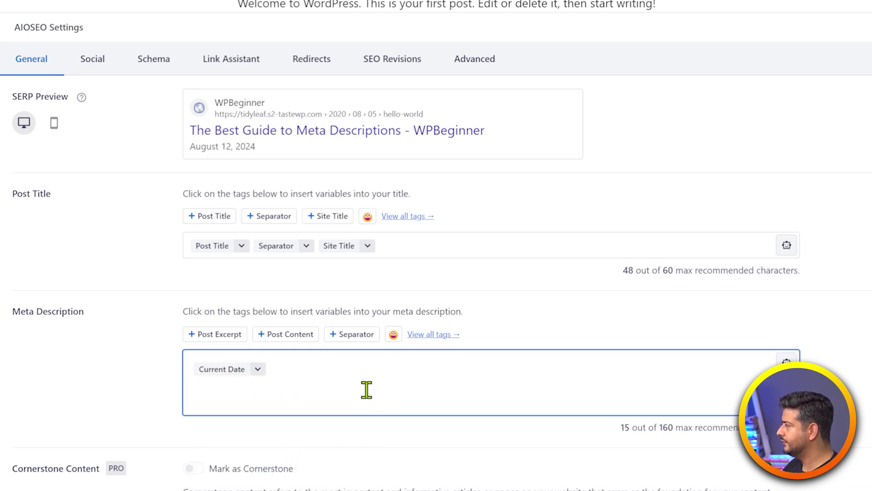
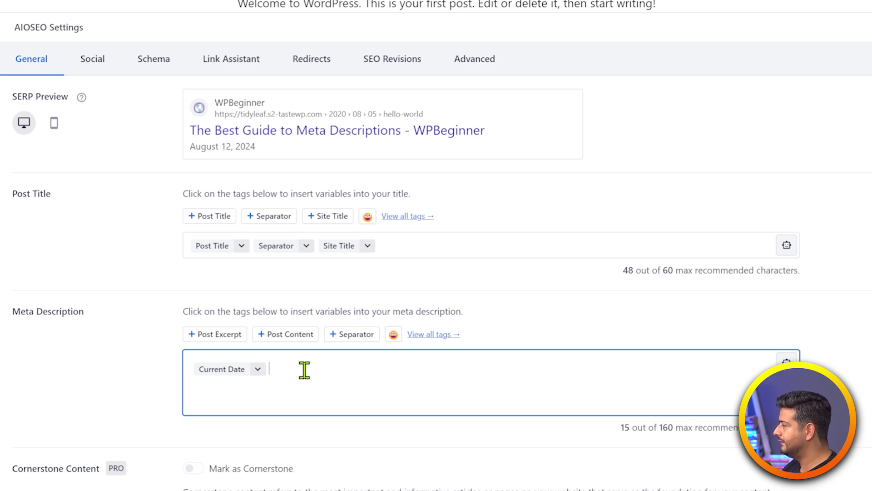
# Step: Add "This is a guide to configuring Meta Tags written on" before the Current Date tag and append the Post Excerpt tag
pyautogui.press('Home')
pyautogui.write('This is ')
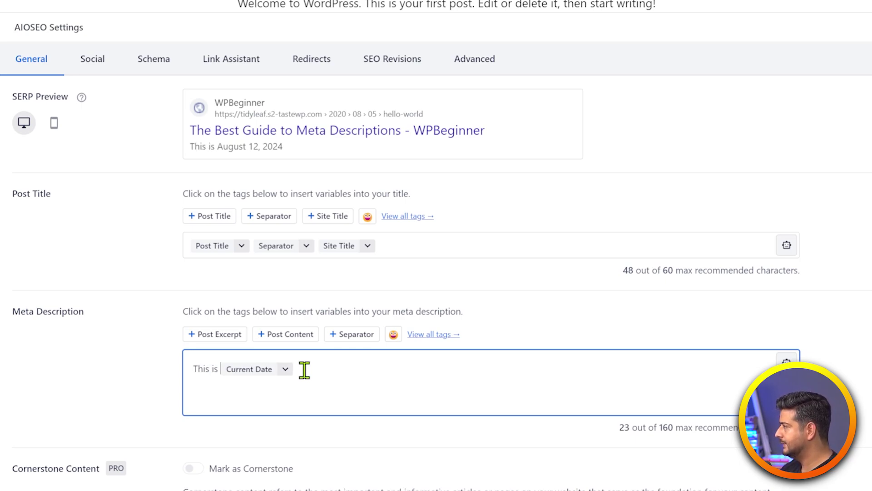
pyautogui.write('a guide to ')
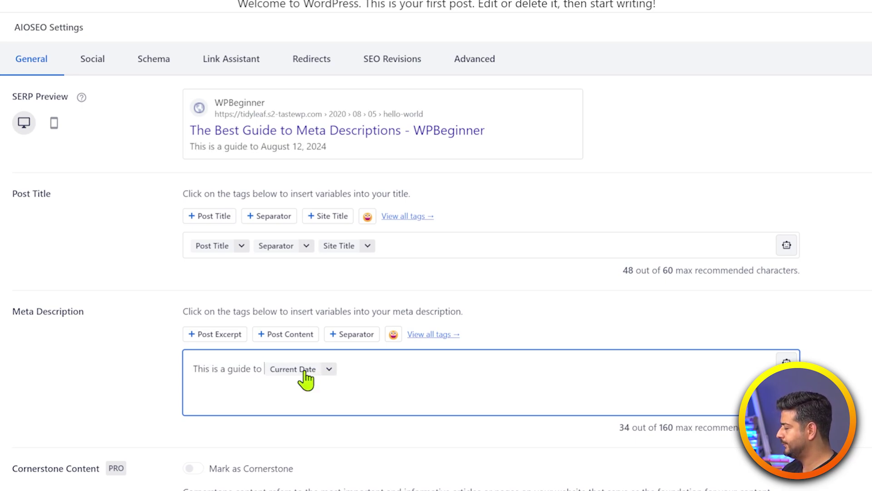
pyautogui.write('configuring Meta Tags written on')
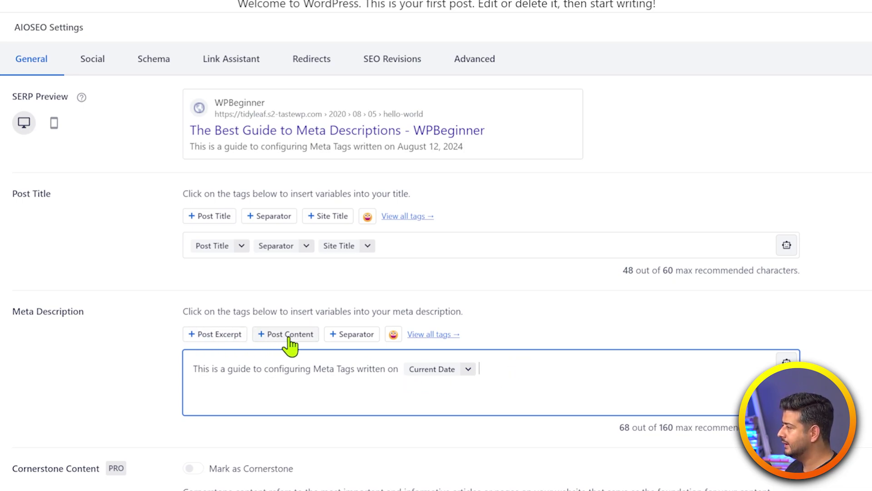
pyautogui.click(214, 344)
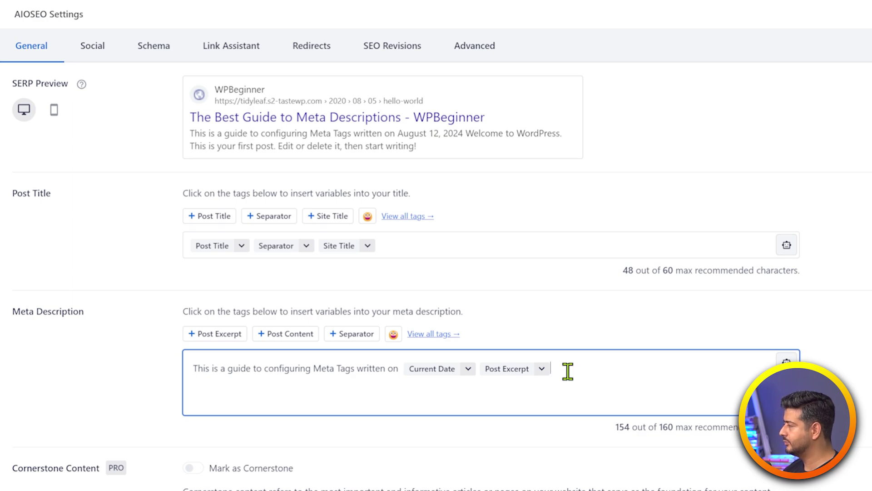
# Step: Empty the meta description by removing the Post Excerpt tag, the Current Date tag and the guide text
pyautogui.press('BackSpace')
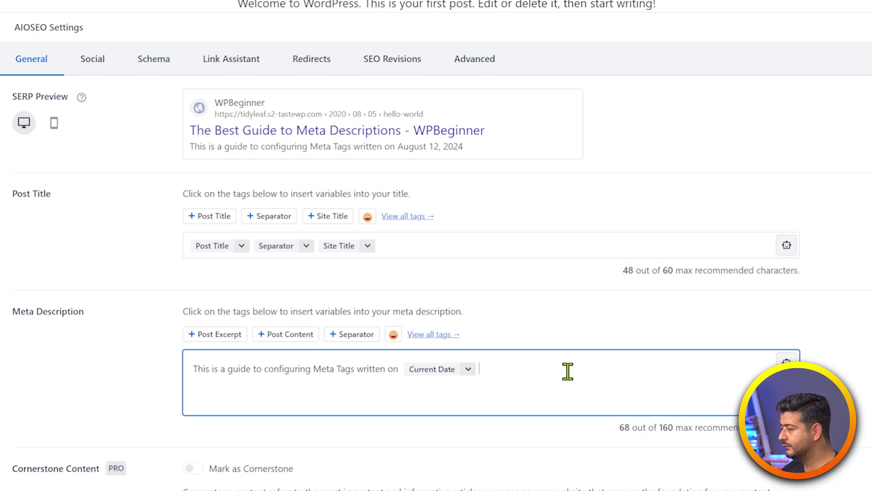
pyautogui.press('BackSpace')
pyautogui.press('BackSpace')
pyautogui.press('BackSpace')
pyautogui.press('BackSpace')
pyautogui.press('BackSpace')
pyautogui.press('BackSpace')
pyautogui.press('BackSpace')
pyautogui.press('BackSpace')
pyautogui.press('BackSpace')
pyautogui.press('BackSpace')
pyautogui.press('BackSpace')
pyautogui.press('BackSpace')
pyautogui.press('BackSpace')
pyautogui.press('BackSpace')
pyautogui.press('BackSpace')
pyautogui.press('BackSpace')
pyautogui.press('BackSpace')
pyautogui.press('BackSpace')
pyautogui.press('BackSpace')
pyautogui.press('BackSpace')
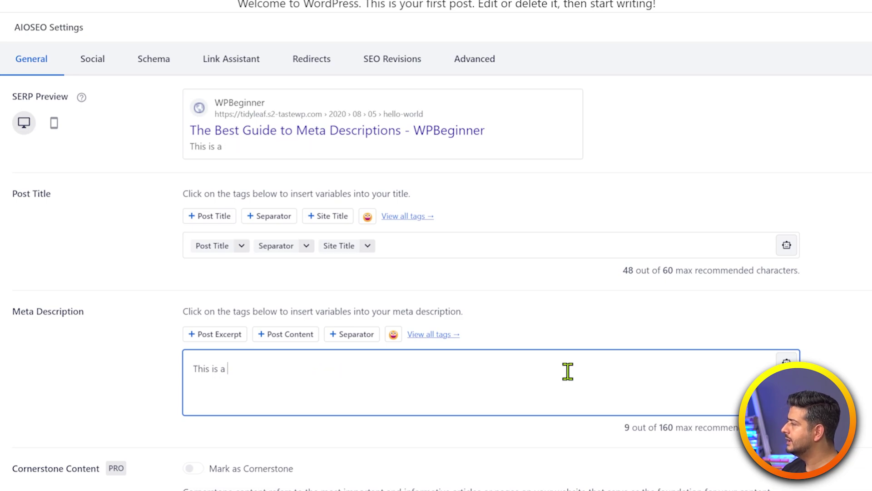
pyautogui.press('BackSpace')
pyautogui.press('BackSpace')
pyautogui.press('BackSpace')
pyautogui.press('BackSpace')
pyautogui.press('BackSpace')
pyautogui.press('BackSpace')
pyautogui.press('BackSpace')
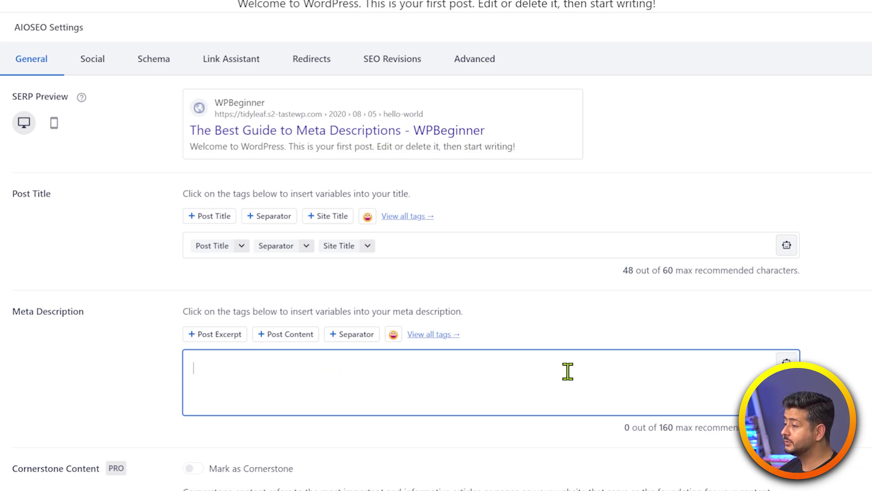
# Step: Build the meta description from the Post Excerpt, Separator and Site Title tags
pyautogui.click(214, 335)
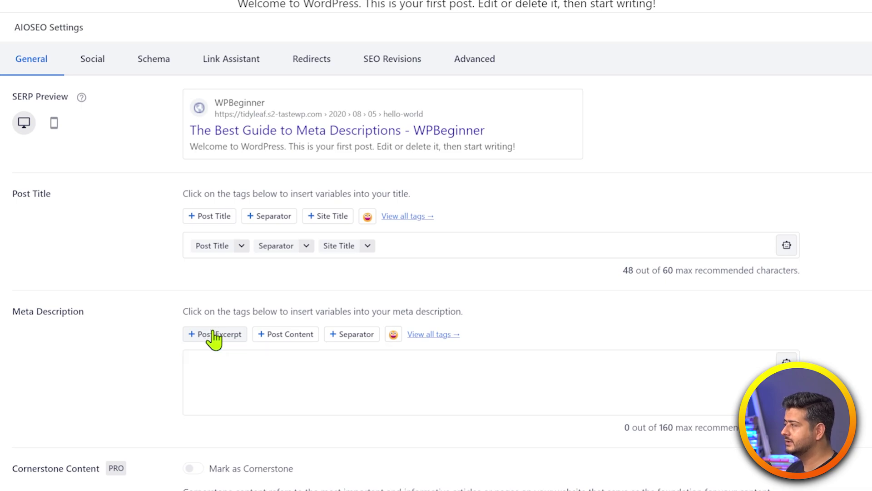
pyautogui.click(359, 336)
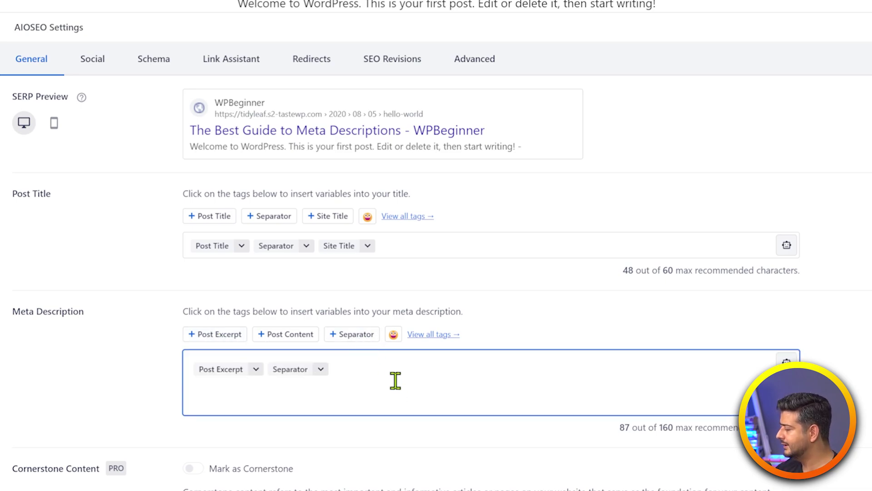
pyautogui.write('#site')
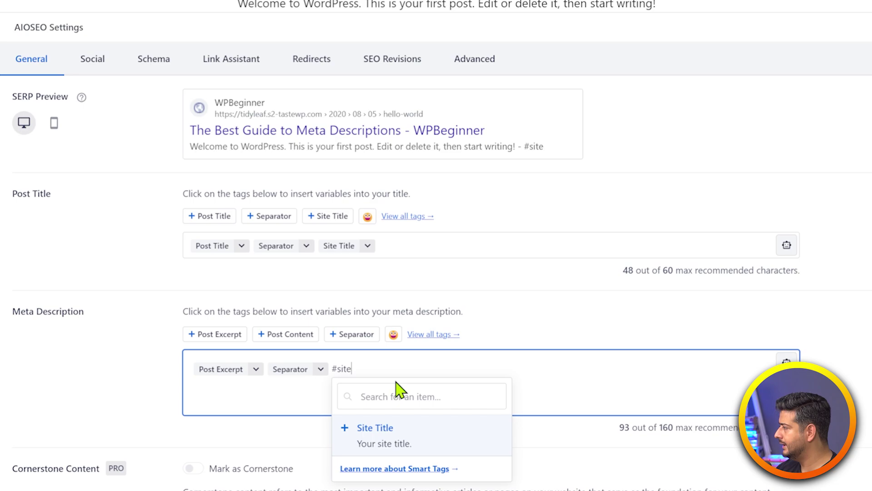
pyautogui.click(411, 443)
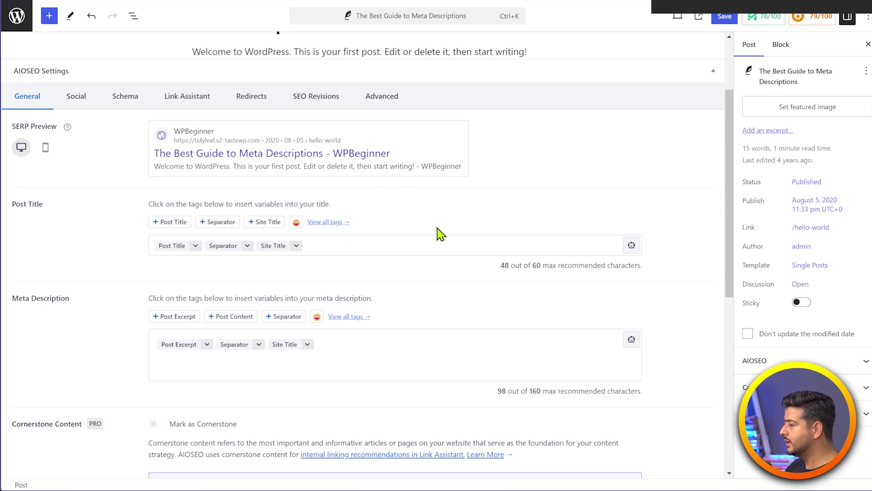
# Step: Add "meta description" and "meta keyword" as keywords in the post's advanced AIOSEO settings
pyautogui.click(387, 105)
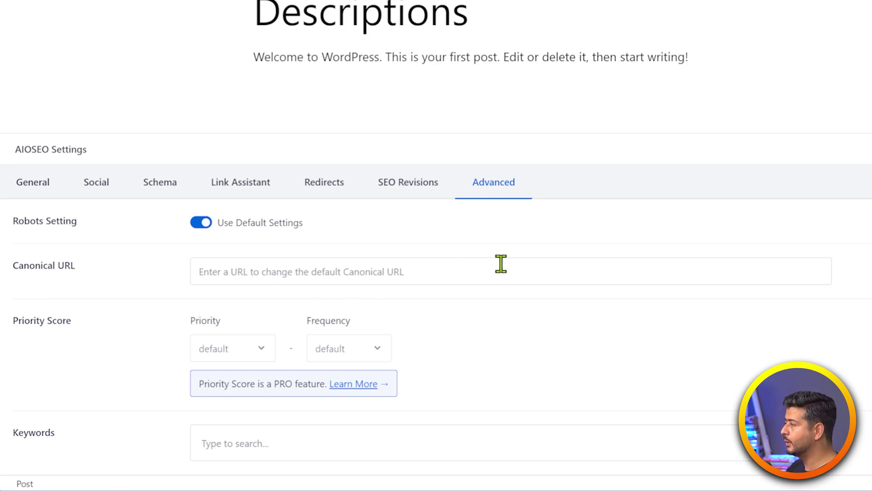
pyautogui.click(268, 444)
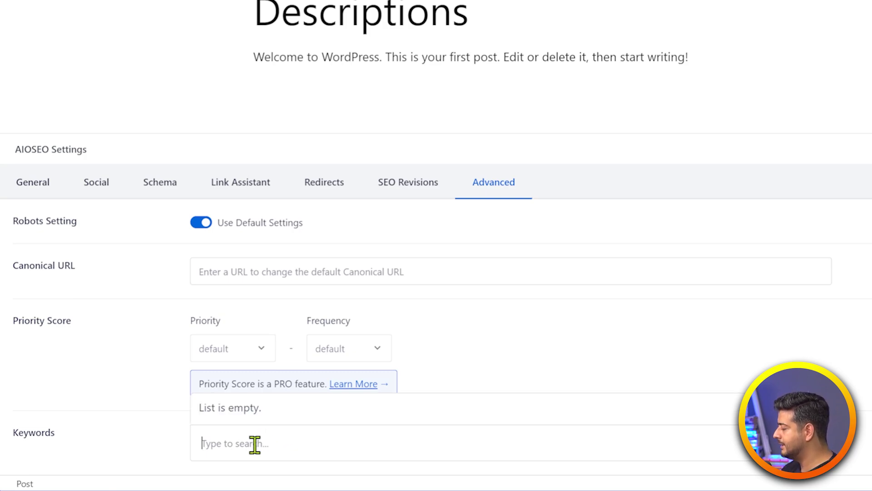
pyautogui.write('meta desc')
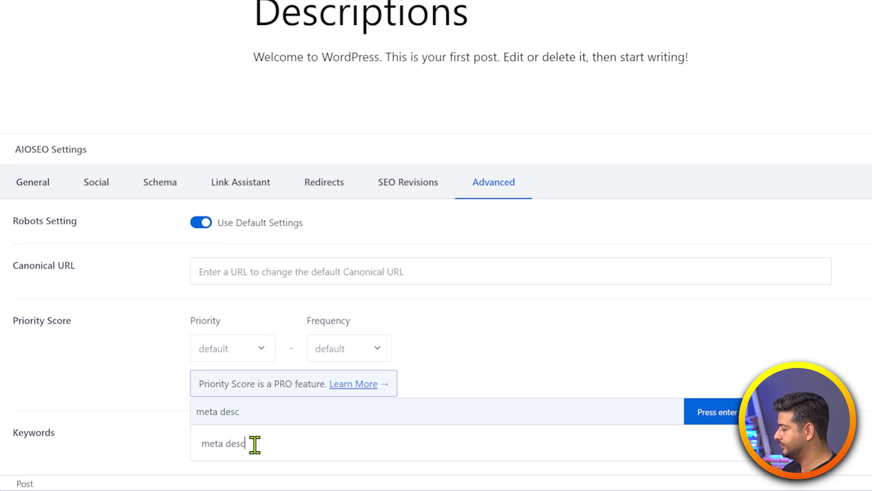
pyautogui.write('ription,')
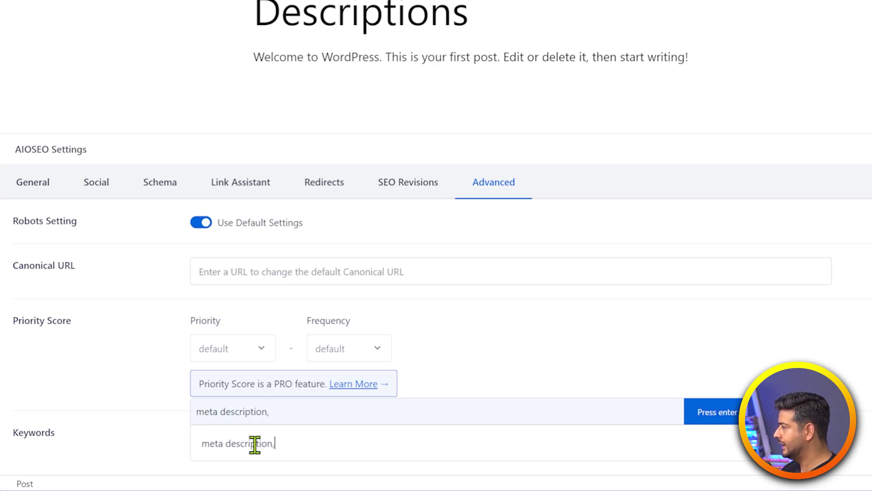
pyautogui.press('BackSpace')
pyautogui.press('Return')
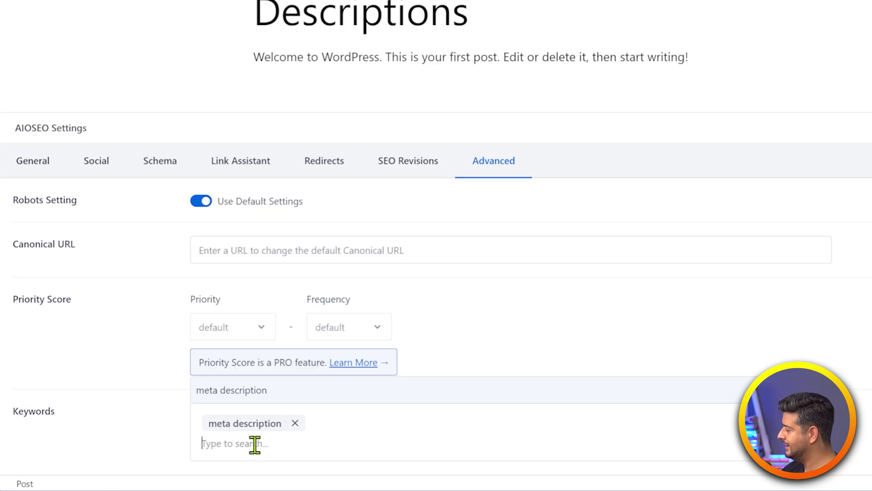
pyautogui.write('meta keyword')
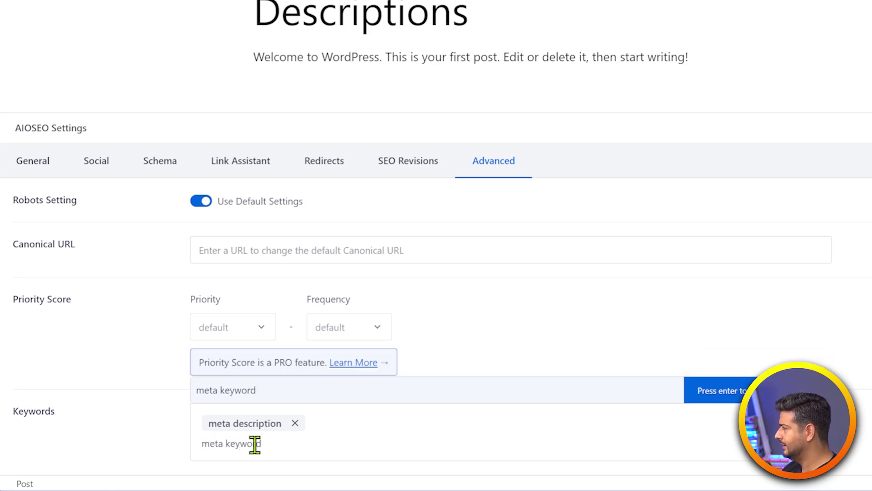
pyautogui.press('Return')
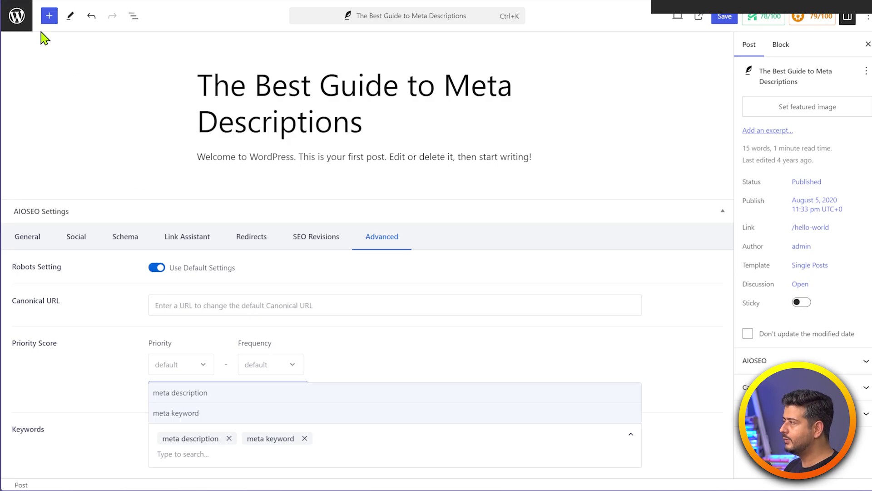
# Step: Save the post and return to the list of all posts
pyautogui.click(731, 20)
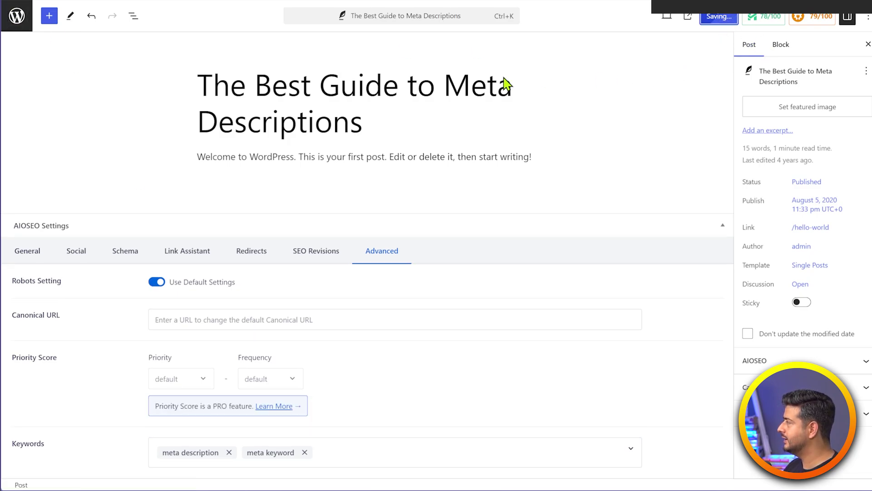
pyautogui.click(18, 22)
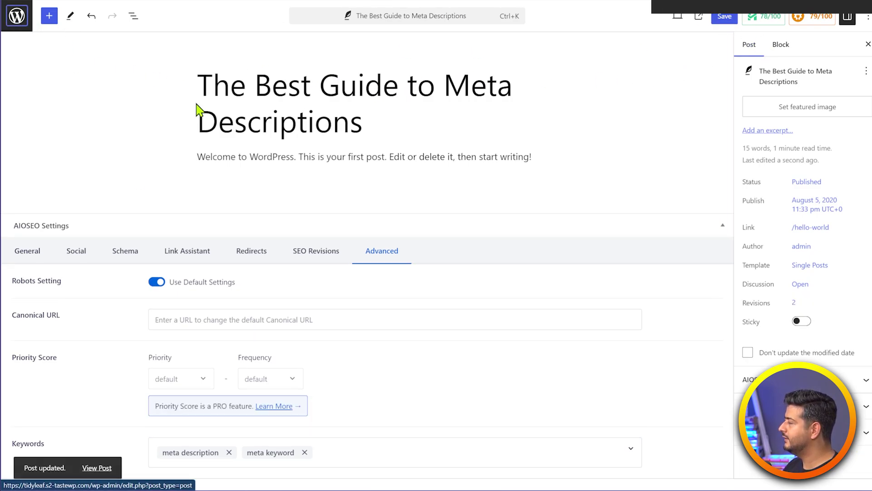
pyautogui.moveTo(57, 300)
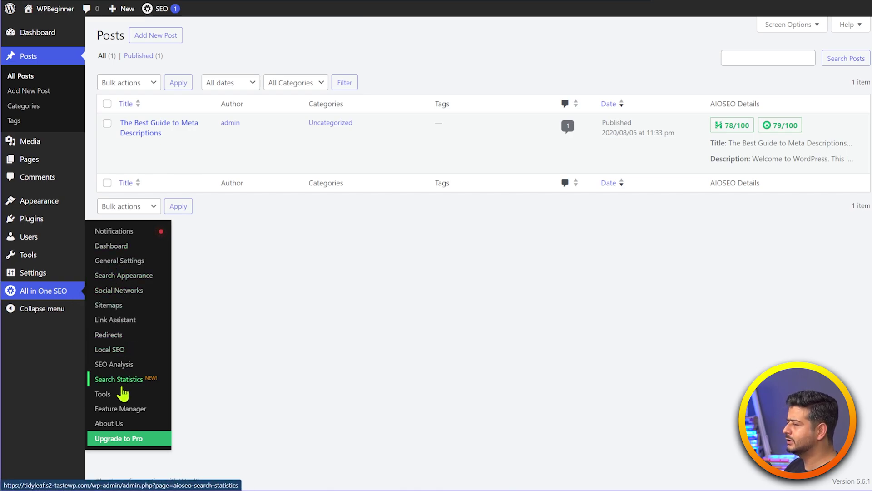
# Step: Examine the default title and meta description templates for posts and pages in All in One SEO's search appearance content types
pyautogui.click(156, 279)
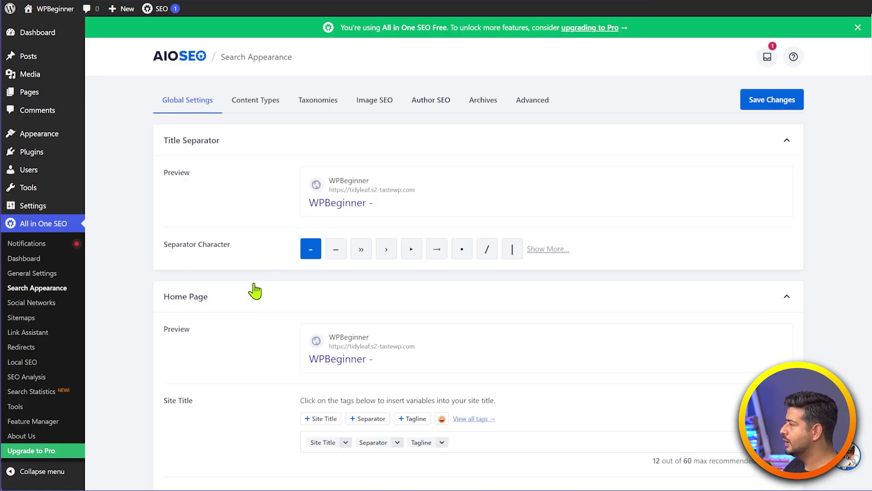
pyautogui.scroll(-3, 254, 285)
pyautogui.scroll(5, 255, 291)
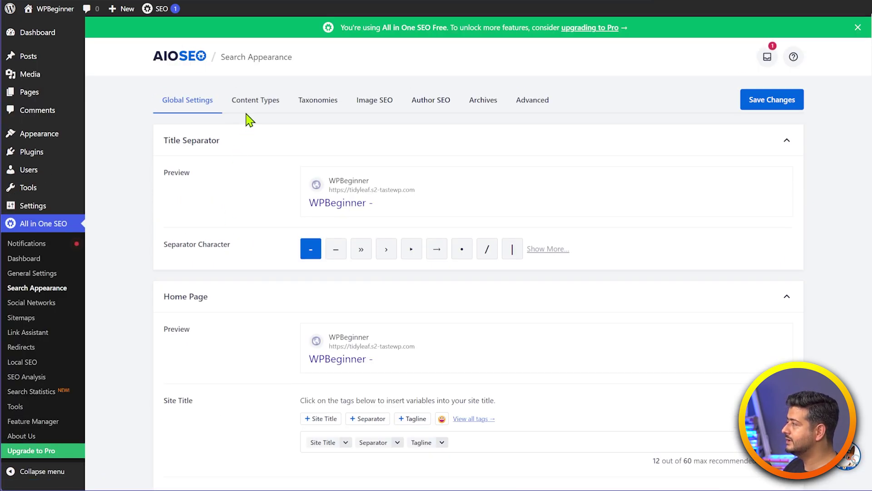
pyautogui.click(253, 106)
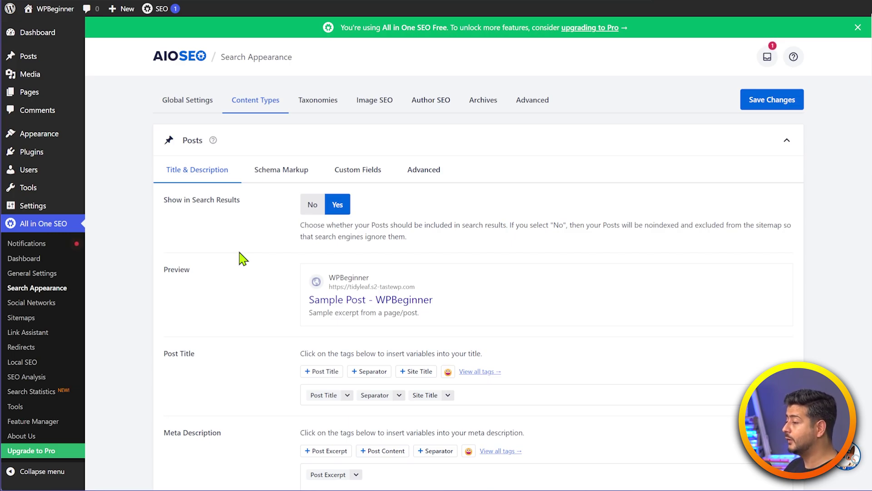
pyautogui.scroll(-3, 243, 259)
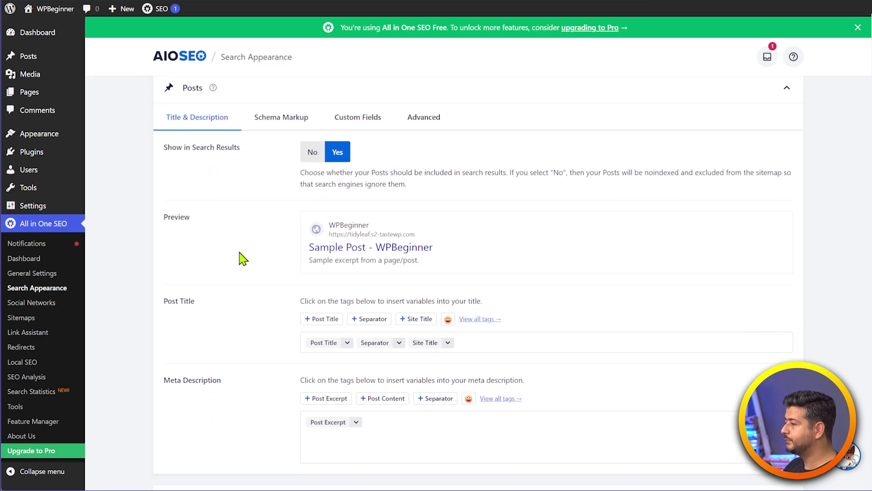
pyautogui.scroll(3, 212, 330)
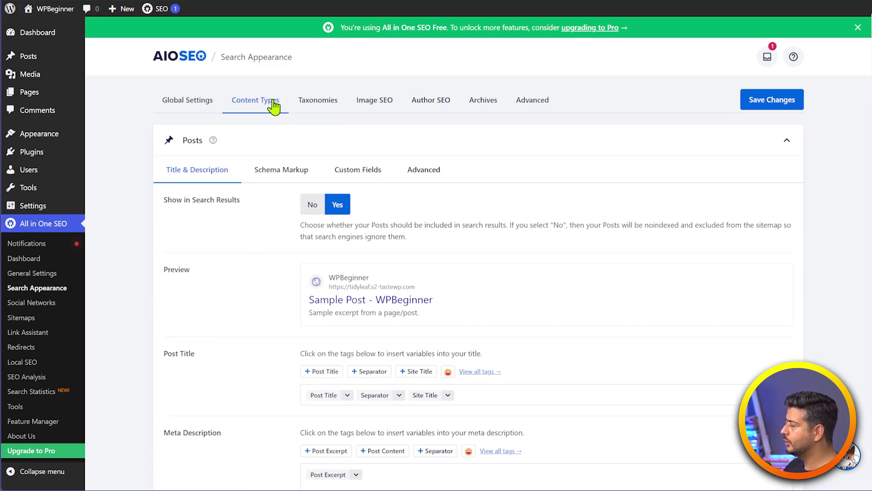
pyautogui.scroll(-3, 243, 272)
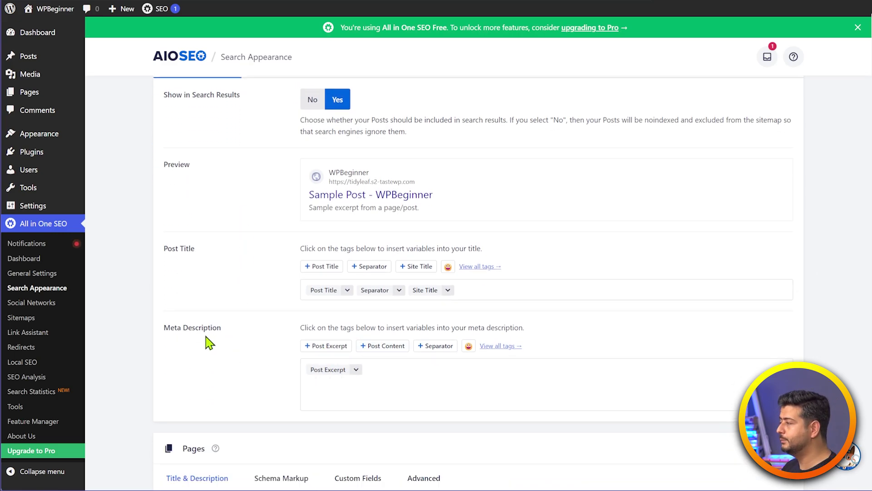
pyautogui.scroll(-3, 207, 339)
pyautogui.scroll(-3, 437, 304)
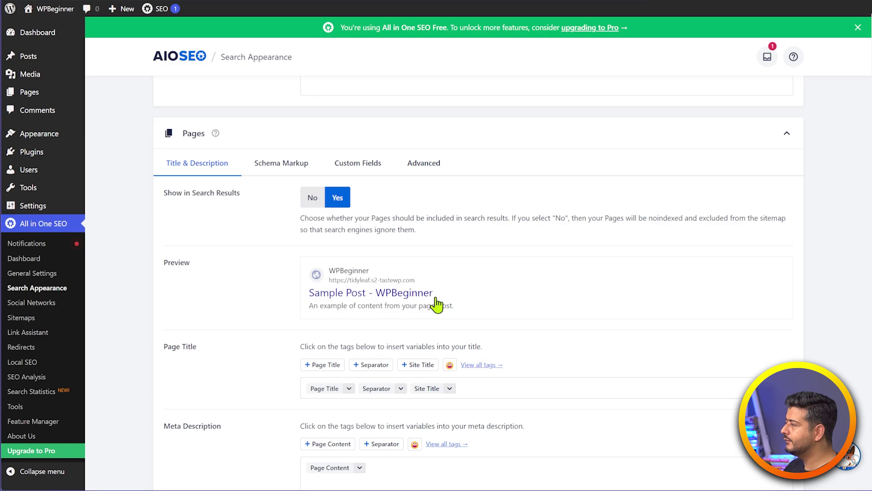
pyautogui.scroll(-2, 591, 306)
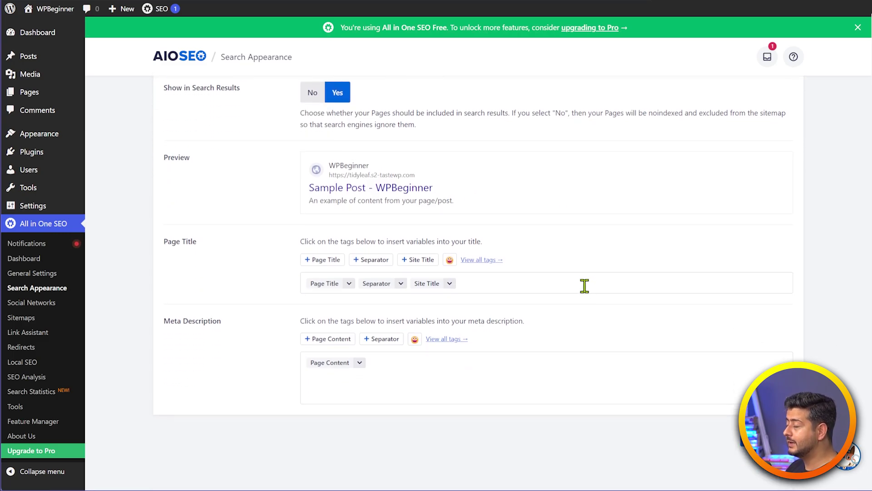
pyautogui.scroll(3, 434, 284)
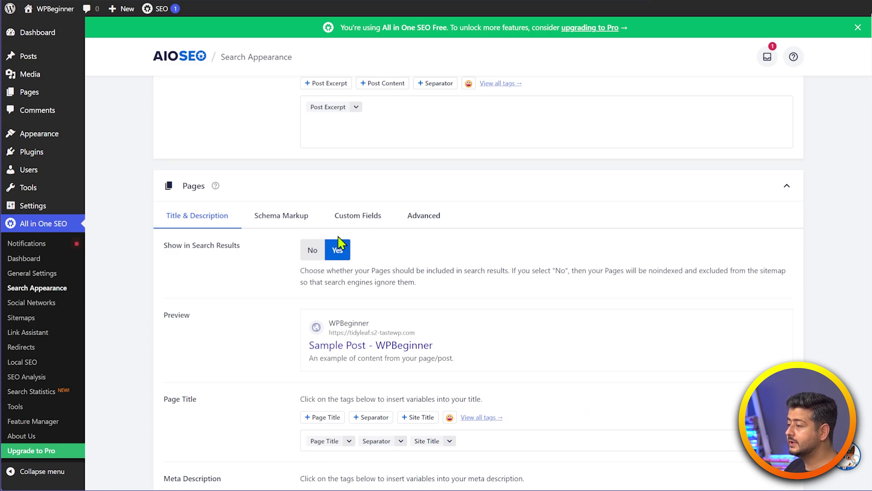
pyautogui.scroll(5, 342, 240)
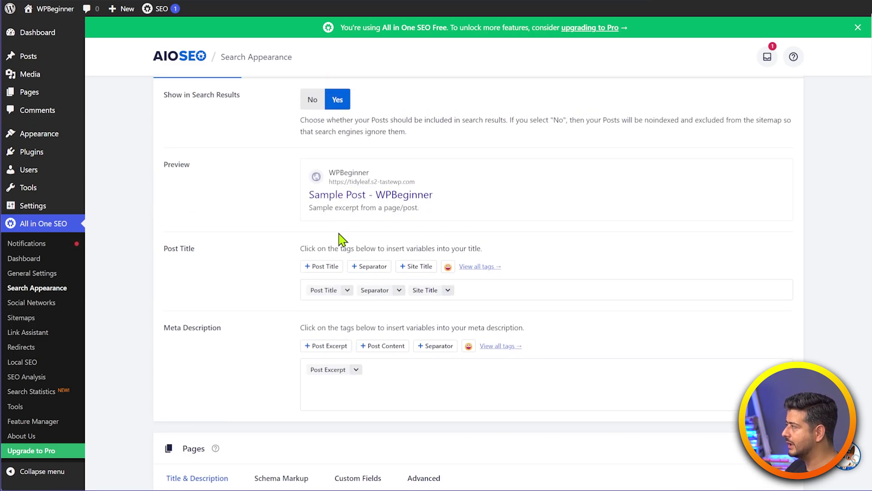
pyautogui.scroll(2, 341, 239)
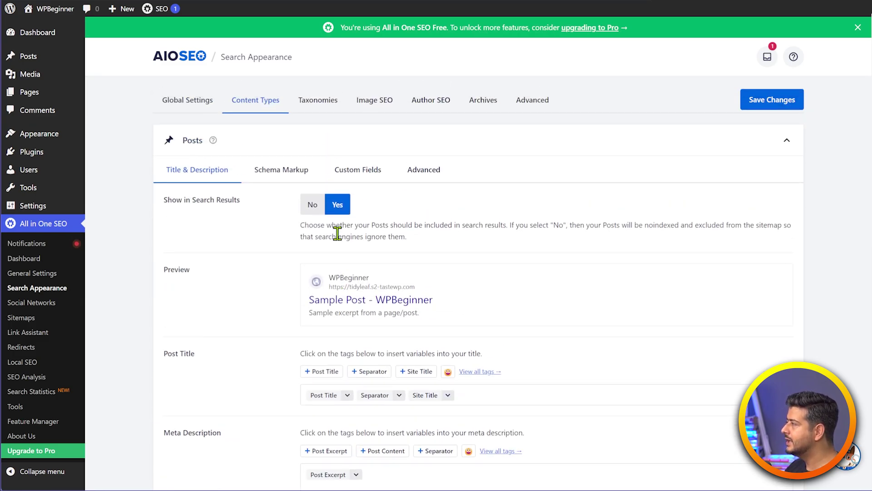
# Step: Review the home page's site title, meta description and keywords in the global search appearance settings
pyautogui.click(188, 101)
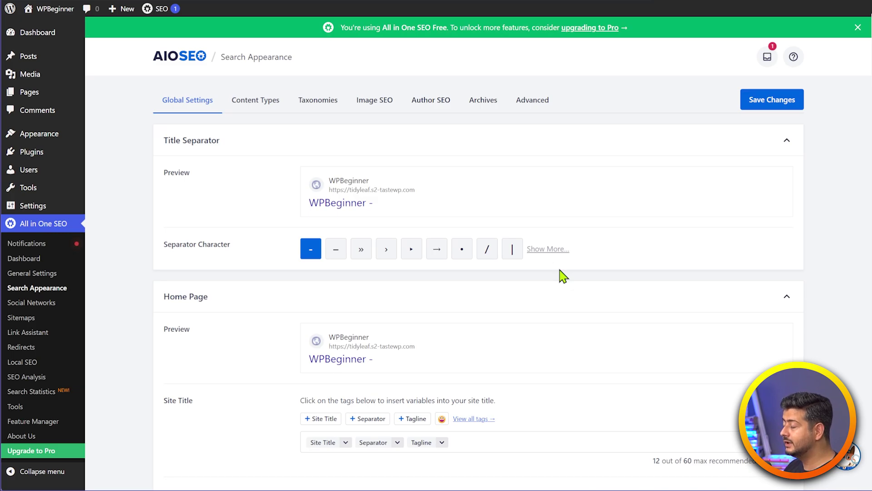
pyautogui.scroll(-3, 563, 276)
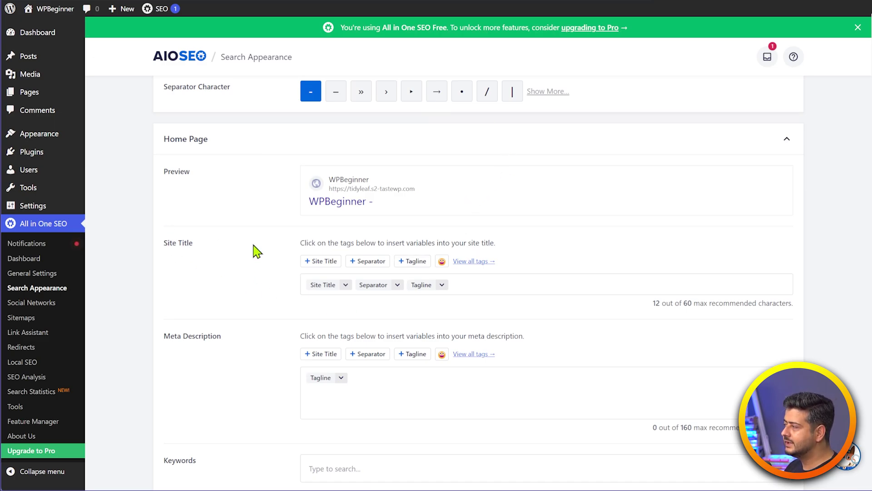
pyautogui.scroll(-1, 267, 345)
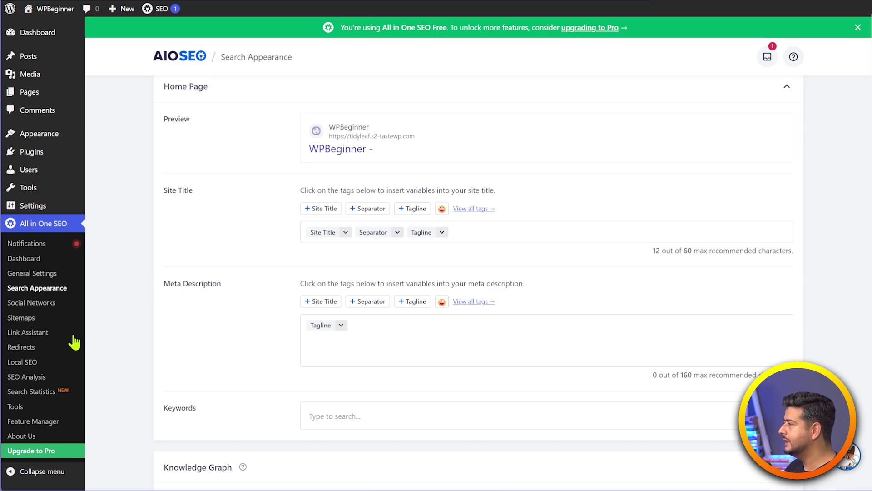
# Step: Set the site tagline to "The best WordPress Education on the Internet" in WordPress's general settings and save
pyautogui.moveTo(57, 208)
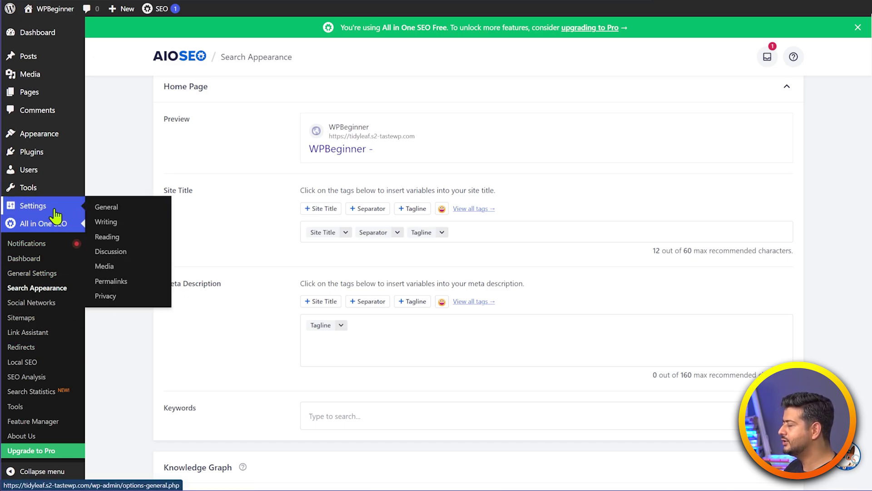
pyautogui.click(103, 209)
pyautogui.click(300, 96)
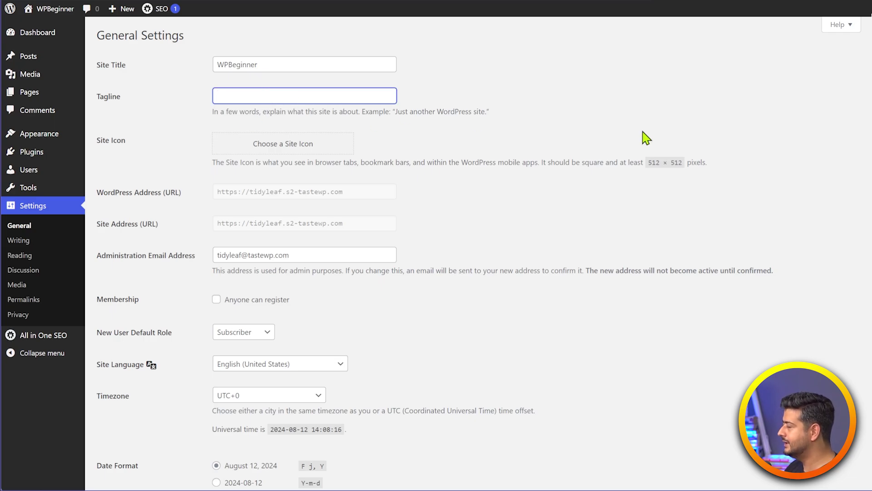
pyautogui.write('The best')
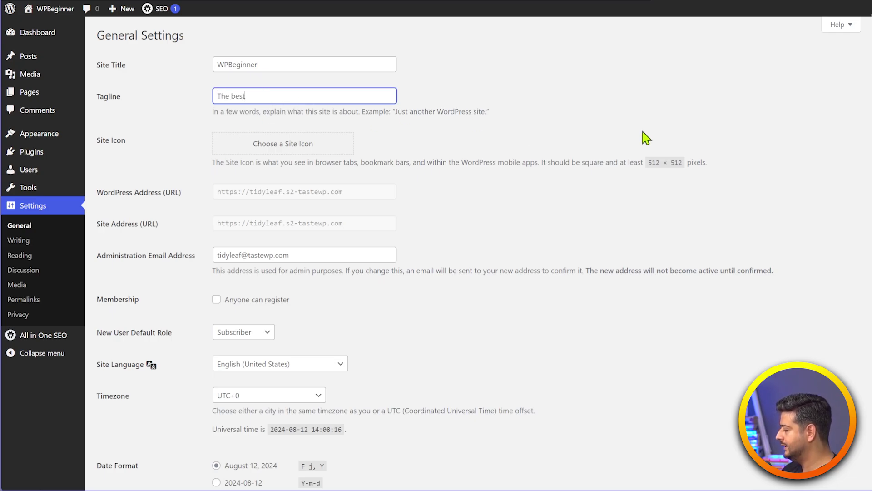
pyautogui.write(' WordPress Edu')
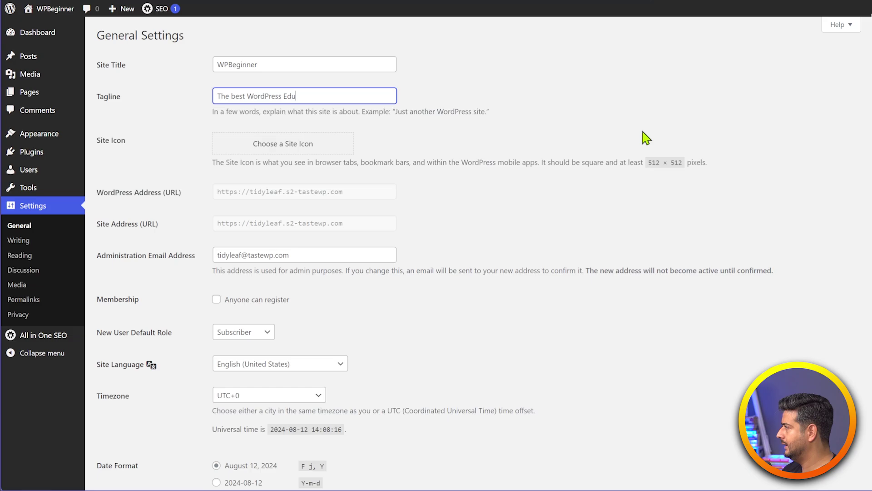
pyautogui.write('cation on the Internet')
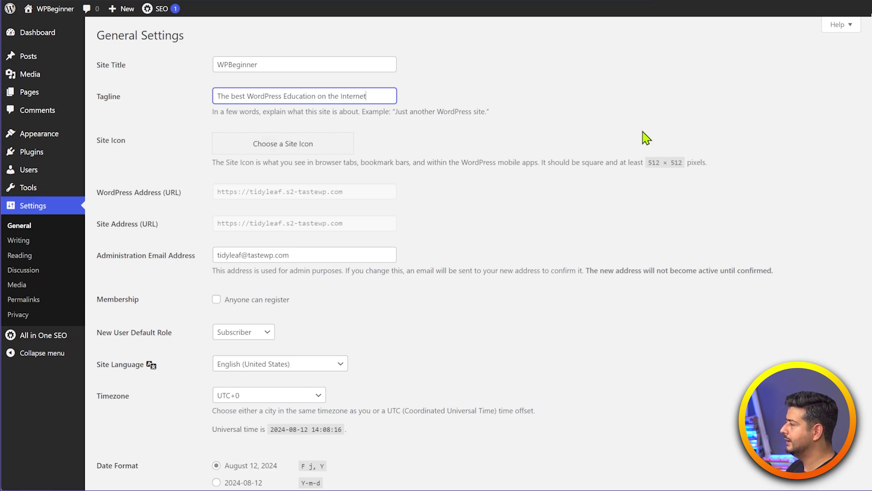
pyautogui.scroll(-6, 640, 253)
pyautogui.click(134, 440)
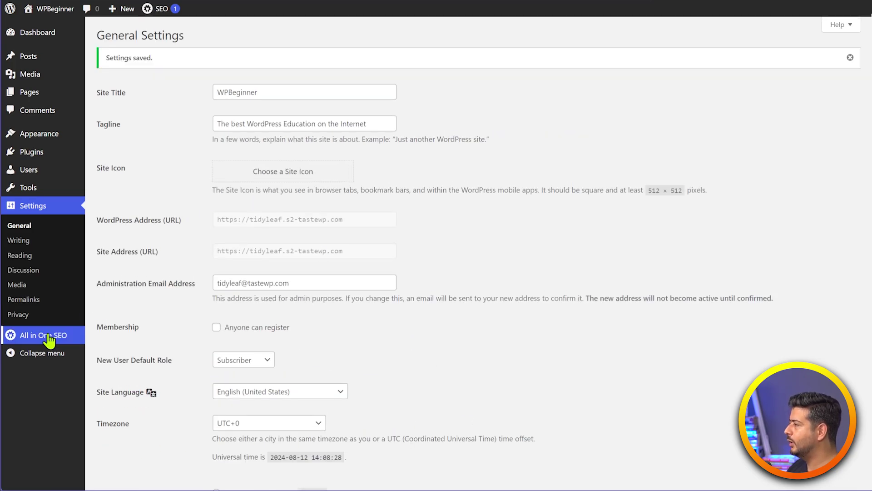
# Step: Return to All in One SEO's search appearance settings and check the tagline in the home page preview
pyautogui.moveTo(49, 339)
pyautogui.click(109, 300)
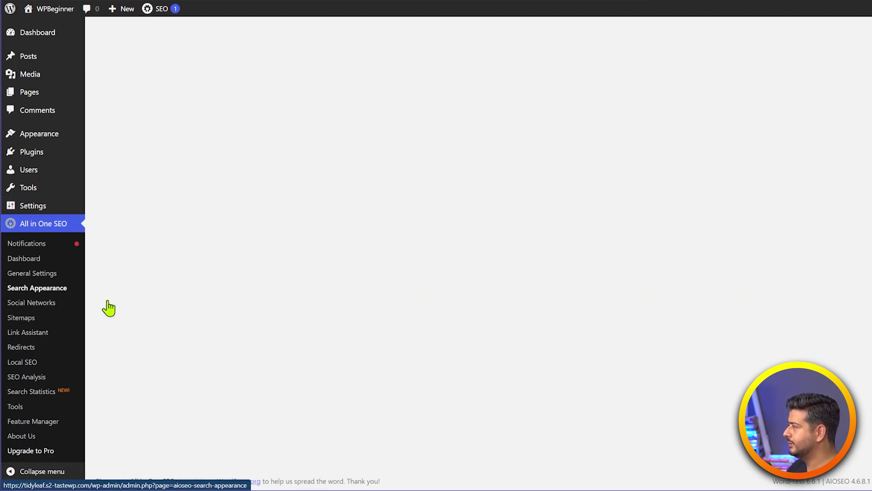
pyautogui.scroll(-3, 170, 305)
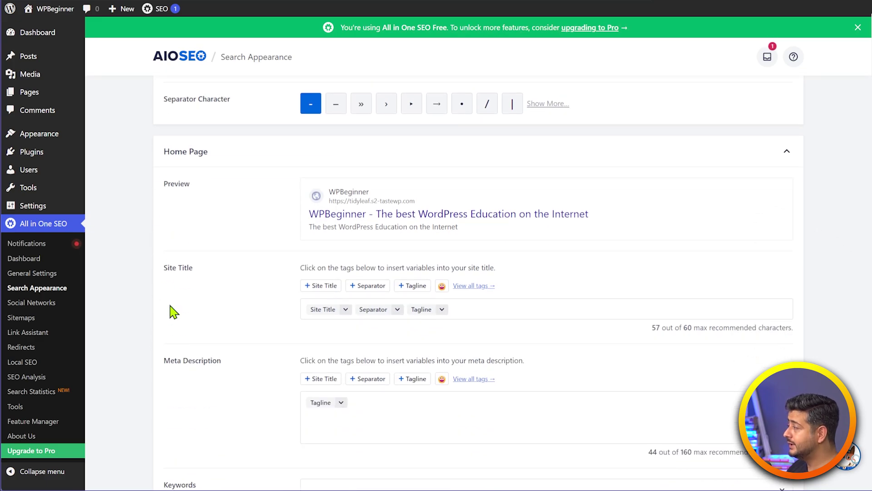
pyautogui.scroll(-1, 285, 352)
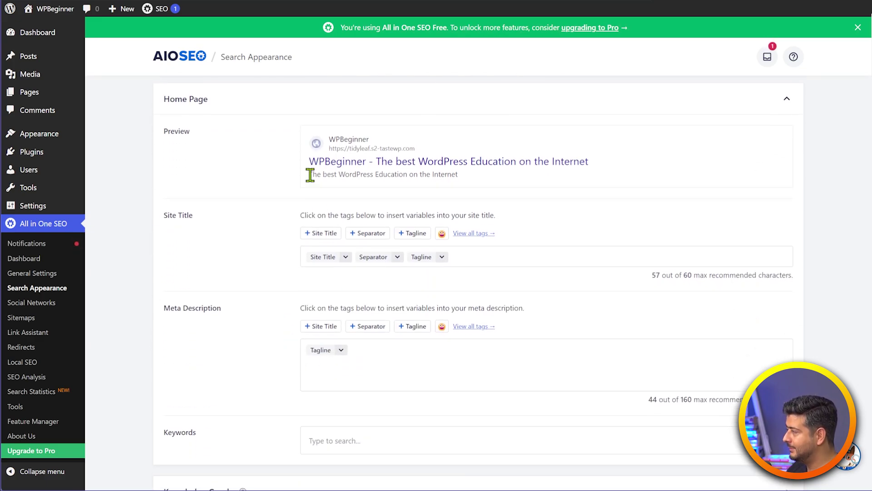
pyautogui.moveTo(309, 174); pyautogui.dragTo(478, 181)
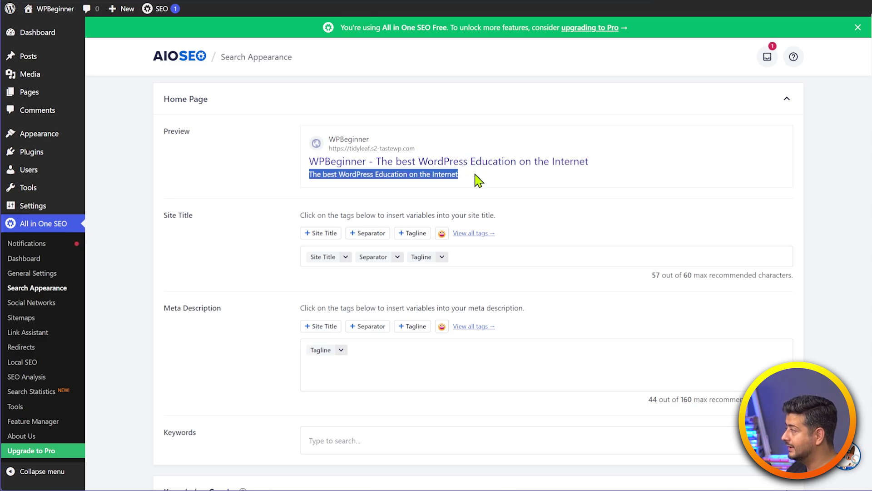
pyautogui.click(268, 212)
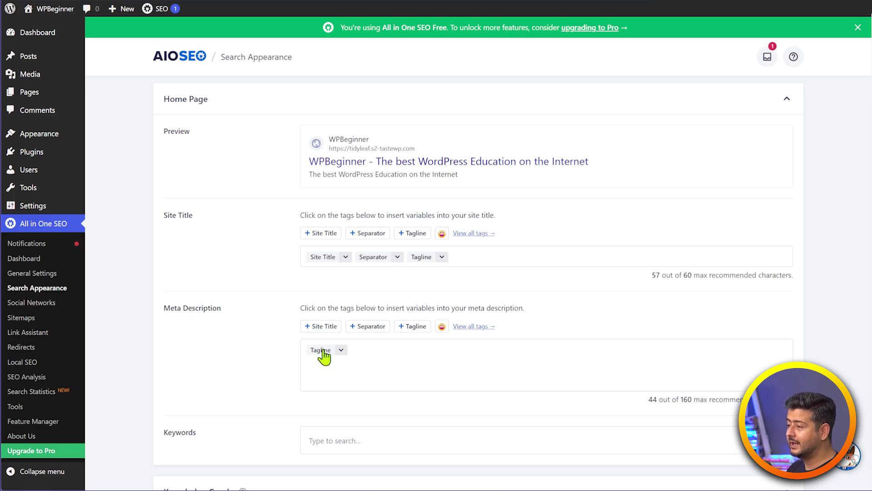
# Step: Replace the Tagline tag in the home page meta description with "The best WordPress Education available on the Internet"
pyautogui.click(385, 348)
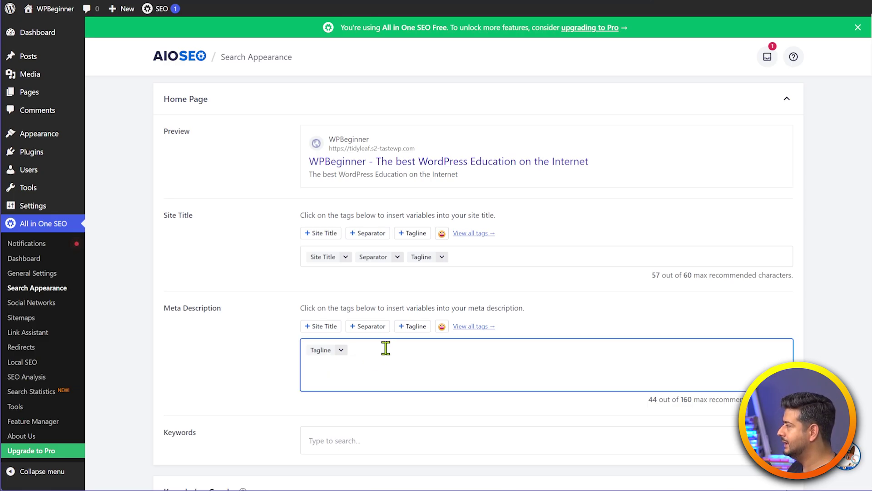
pyautogui.press('Home')
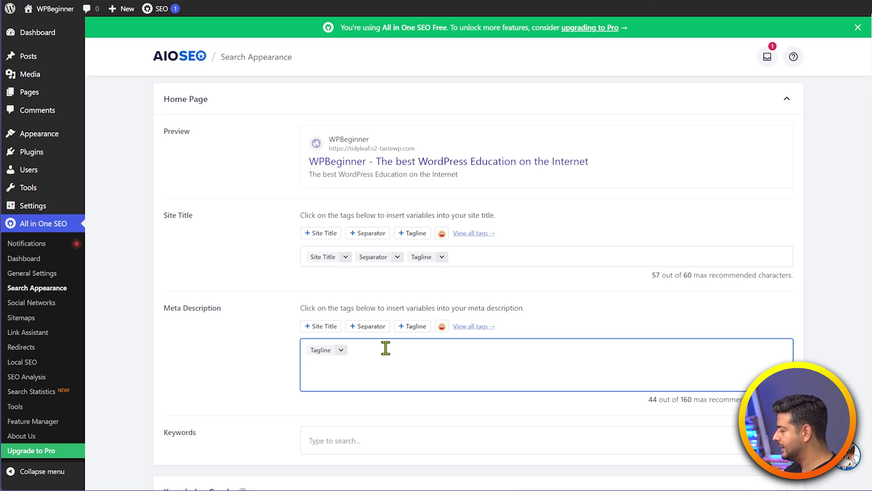
pyautogui.write('The best ')
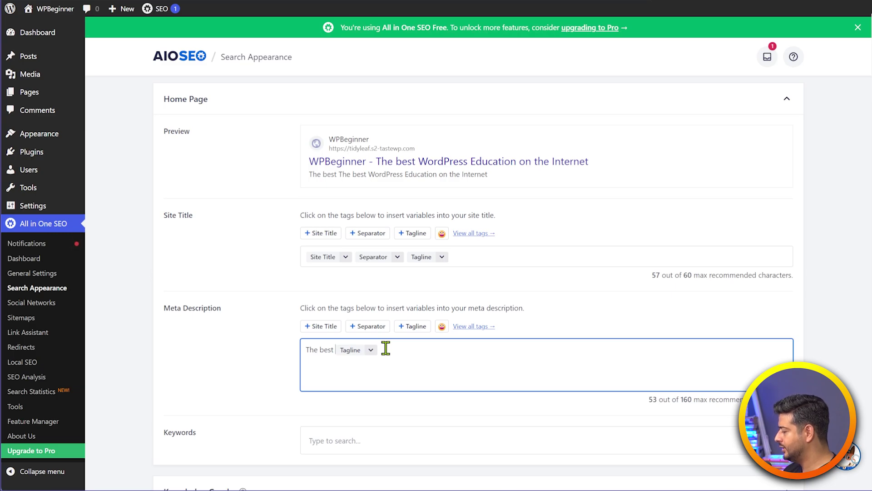
pyautogui.write('WordPress Education available on the')
pyautogui.press('Delete')
pyautogui.write('Internet')
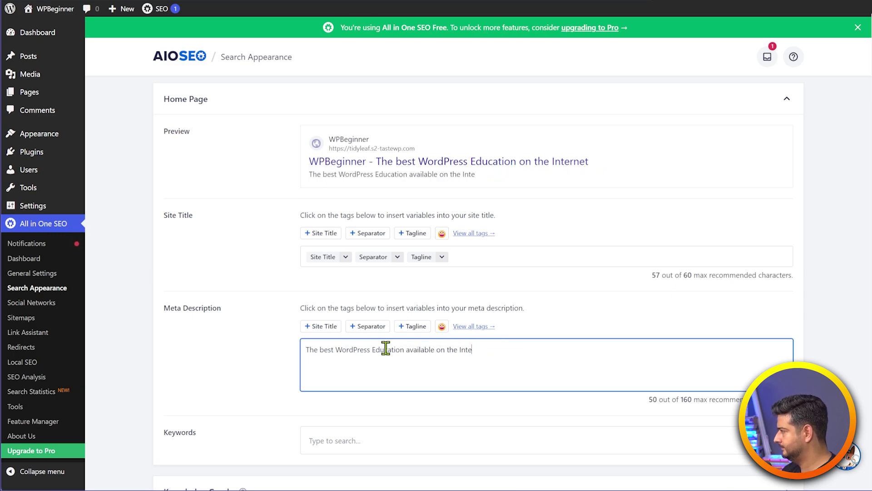
pyautogui.click(267, 373)
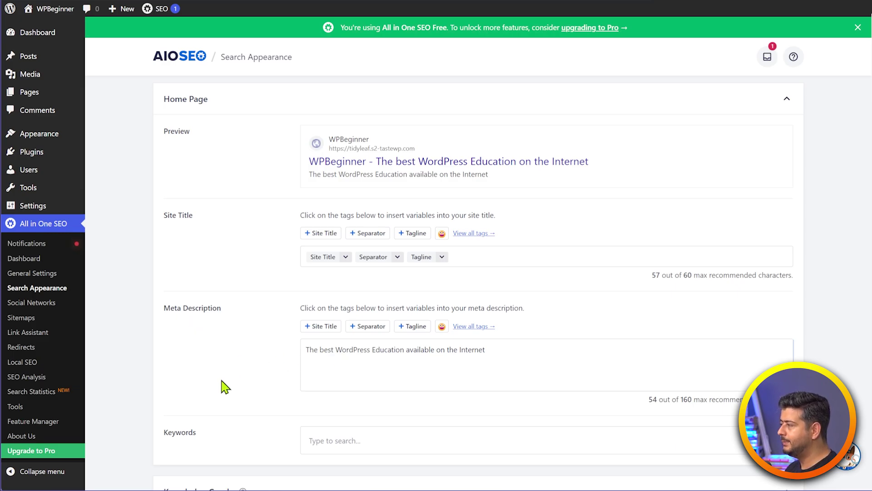
# Step: Add the keywords "WordPress" and "education" to the home page's search appearance settings and save the changes
pyautogui.scroll(-1, 306, 403)
pyautogui.click(358, 388)
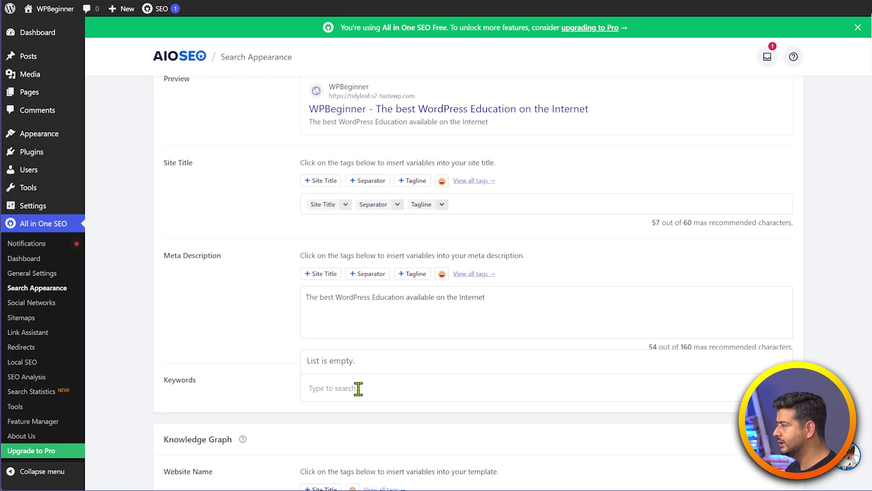
pyautogui.write('W')
pyautogui.press('BackSpace')
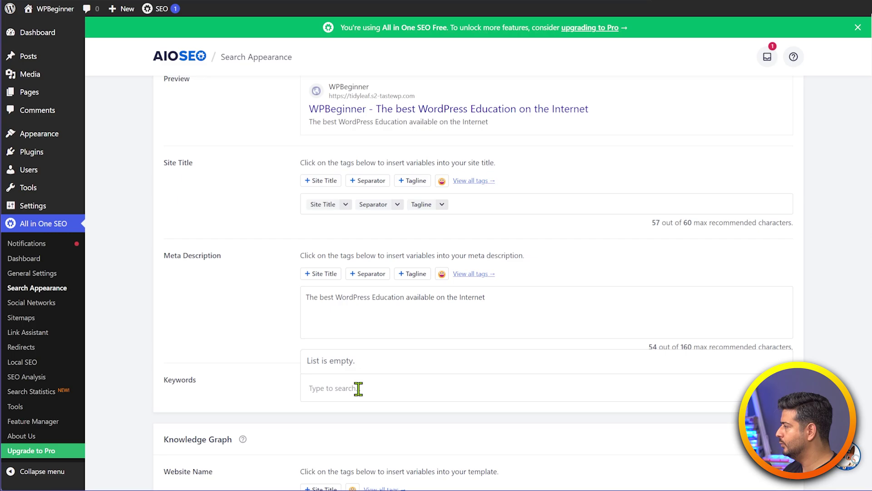
pyautogui.write('WordPress')
pyautogui.press('Return')
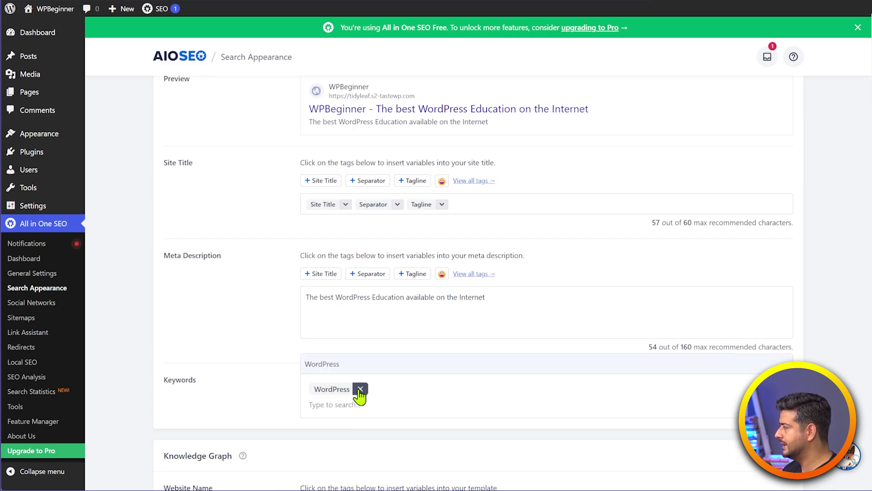
pyautogui.write('e')
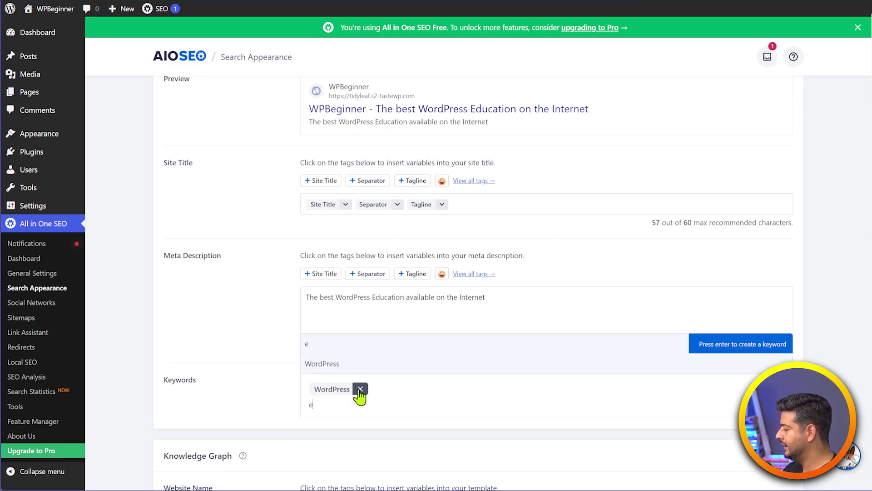
pyautogui.write('ducation')
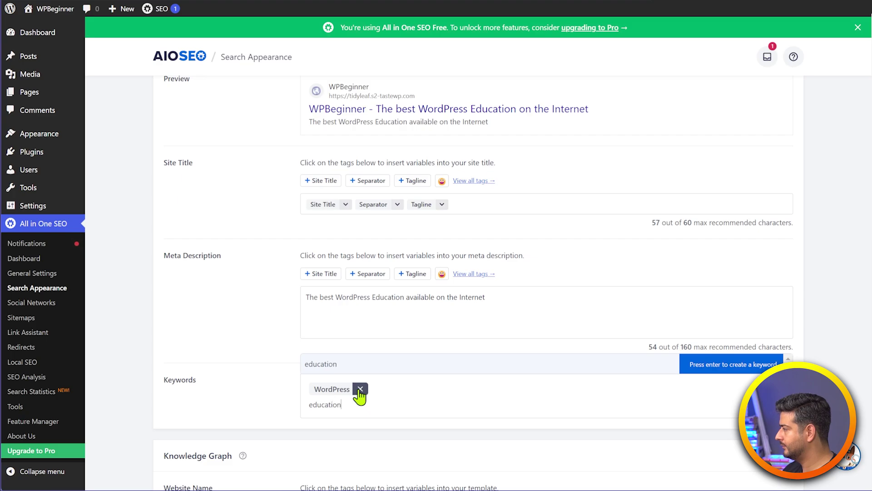
pyautogui.press('Return')
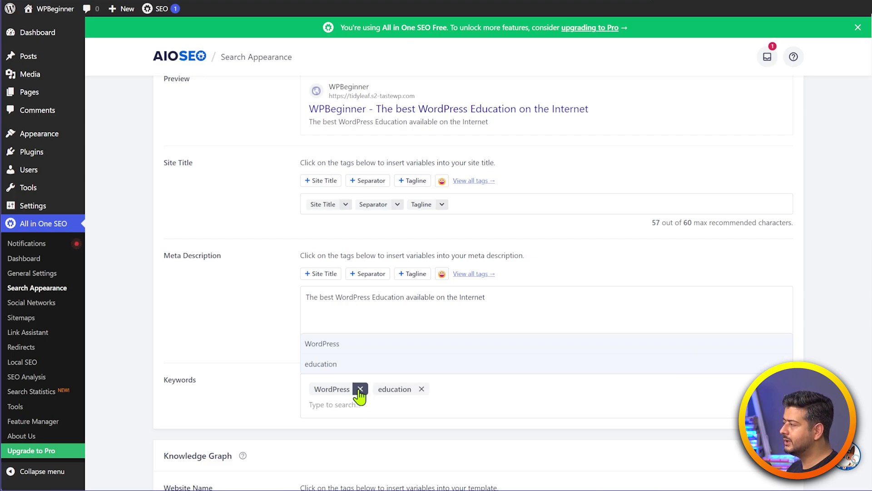
pyautogui.click(263, 393)
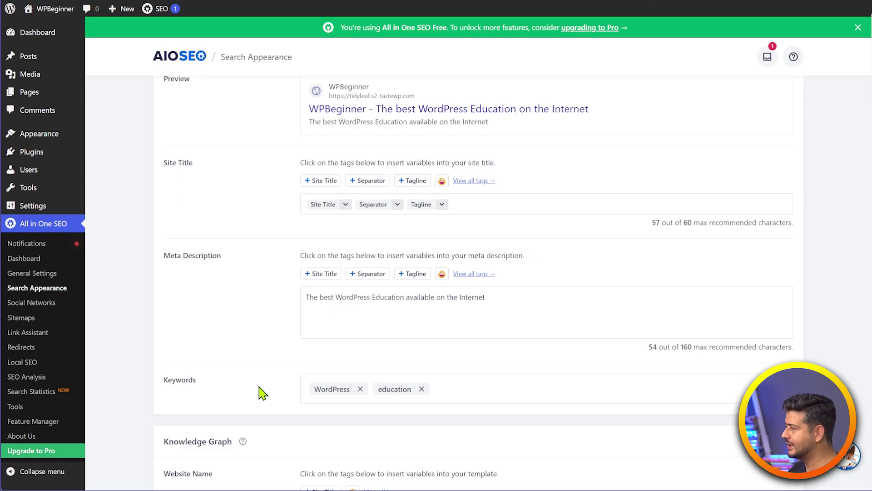
pyautogui.scroll(-10, 262, 393)
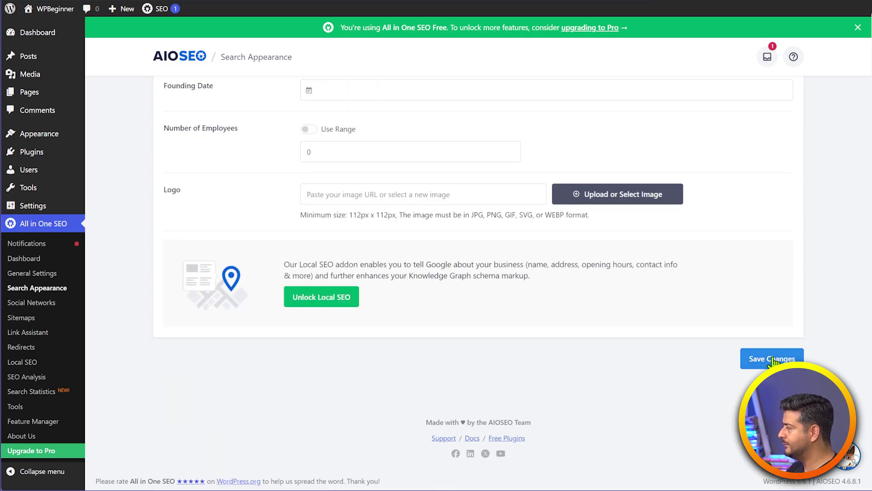
pyautogui.click(773, 360)
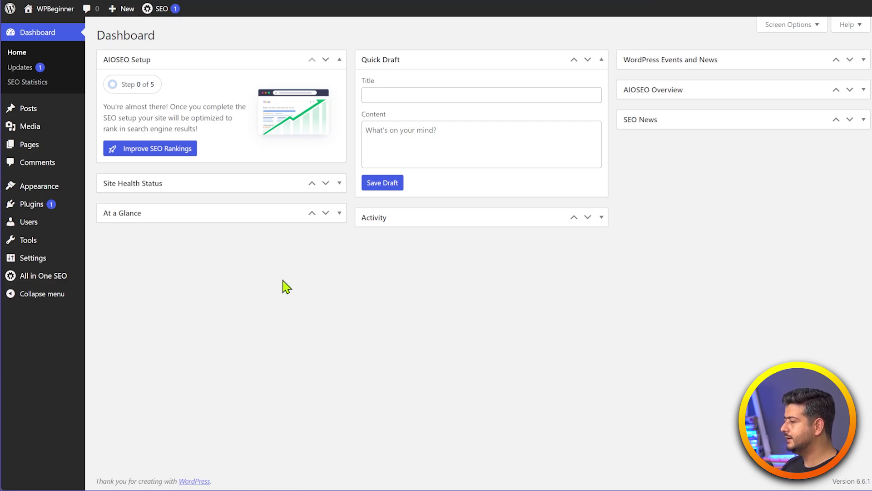
# Step: Open the WordPress post category for editing and review its description, category title and meta description settings
pyautogui.moveTo(57, 111)
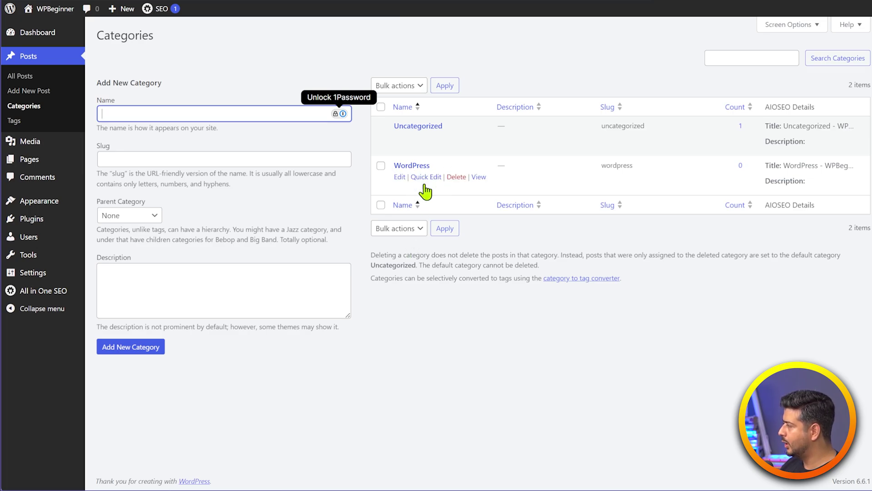
pyautogui.click(399, 179)
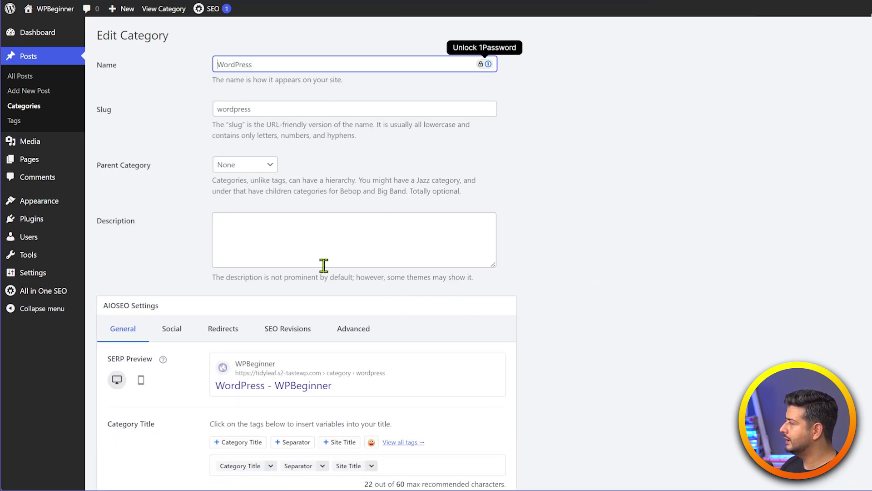
pyautogui.scroll(-3, 324, 298)
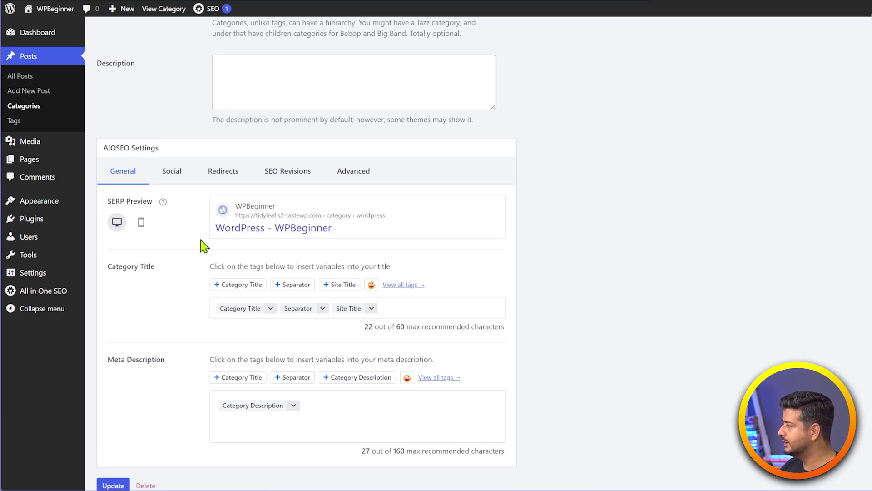
pyautogui.scroll(-1, 197, 248)
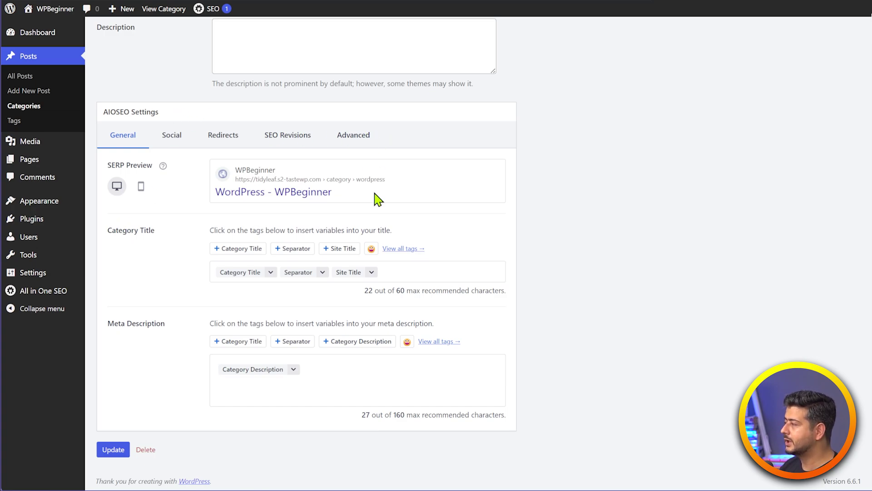
pyautogui.click(318, 371)
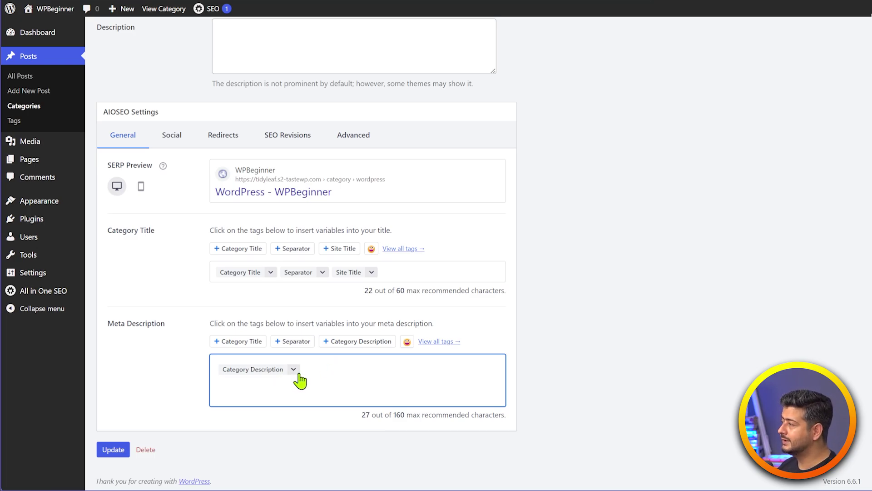
pyautogui.scroll(5, 366, 382)
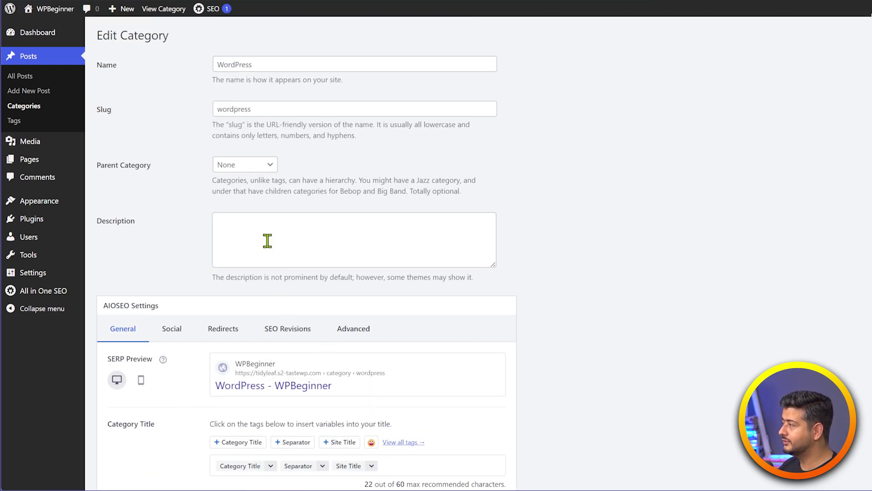
pyautogui.scroll(-5, 267, 241)
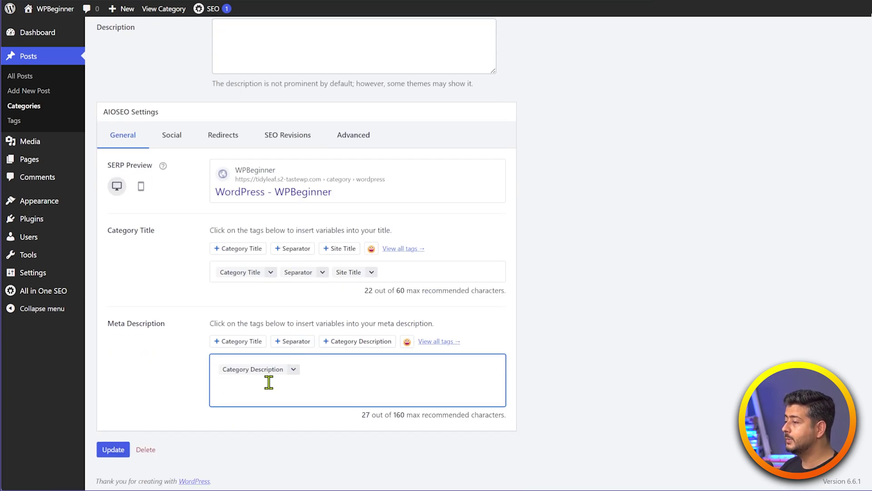
pyautogui.scroll(5, 462, 347)
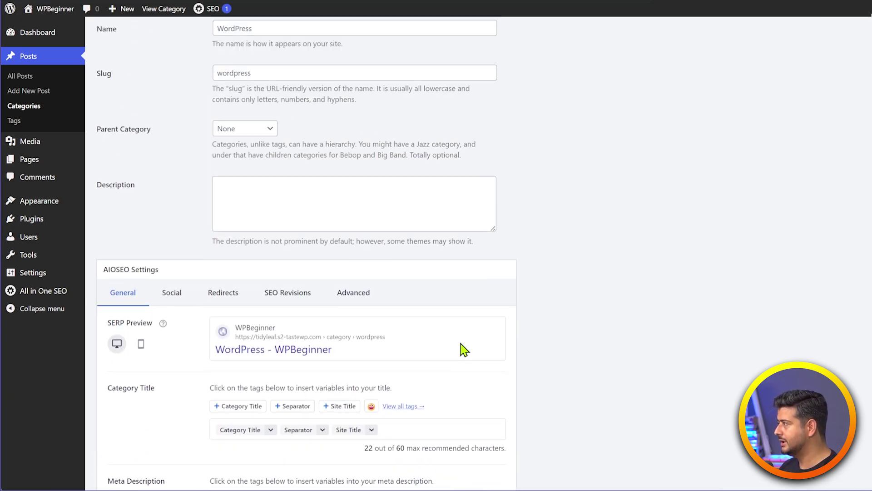
# Step: Enter "The best floral sundresses available on the Internet" as the WordPress category's description
pyautogui.click(354, 247)
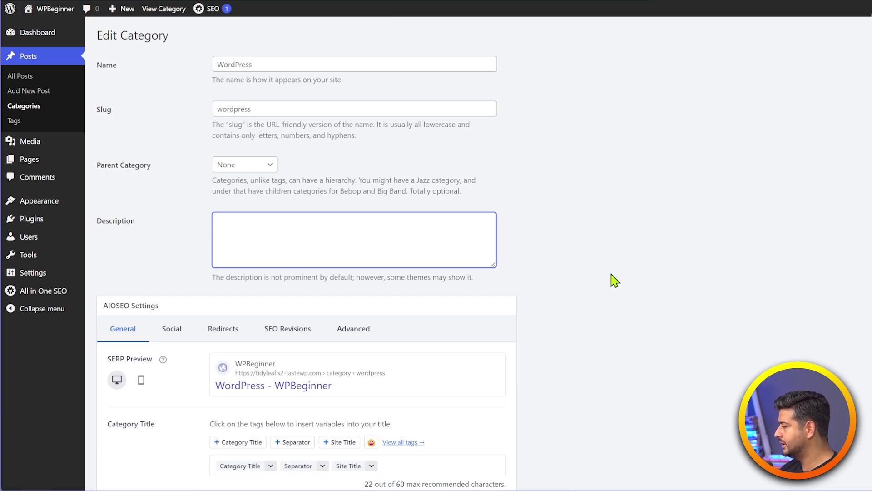
pyautogui.write('The best floral sun')
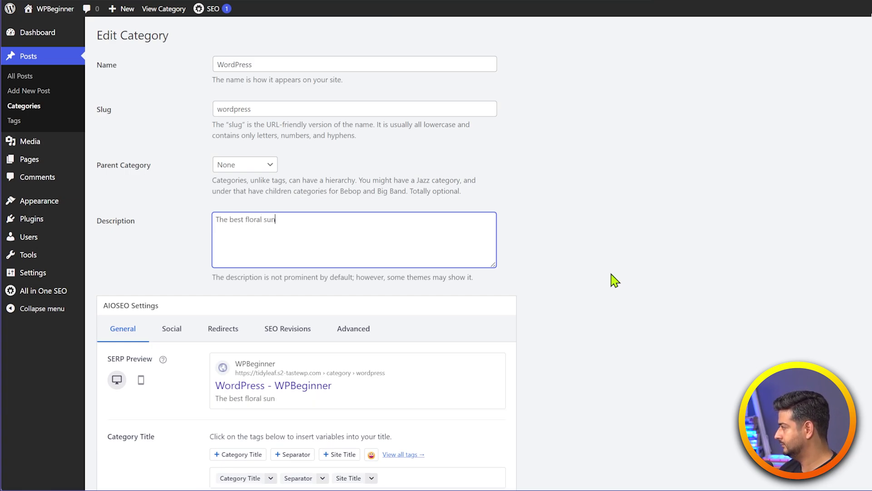
pyautogui.write('dresses available on the Internet')
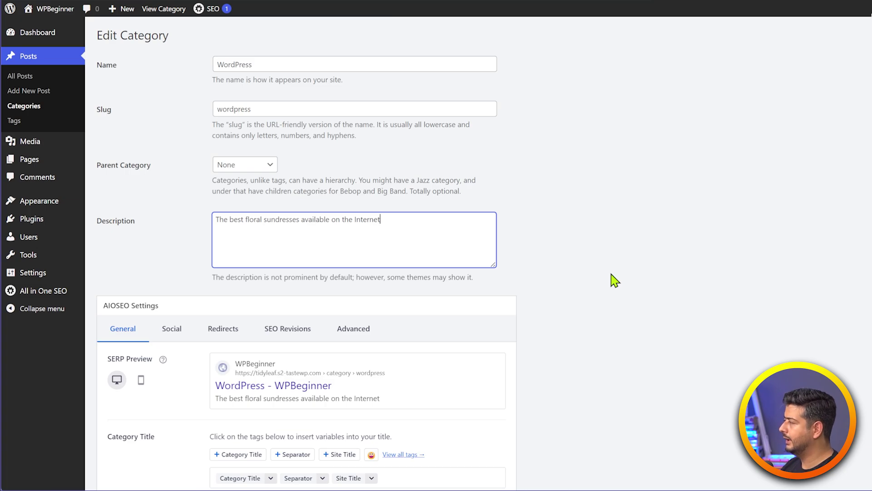
pyautogui.click(614, 280)
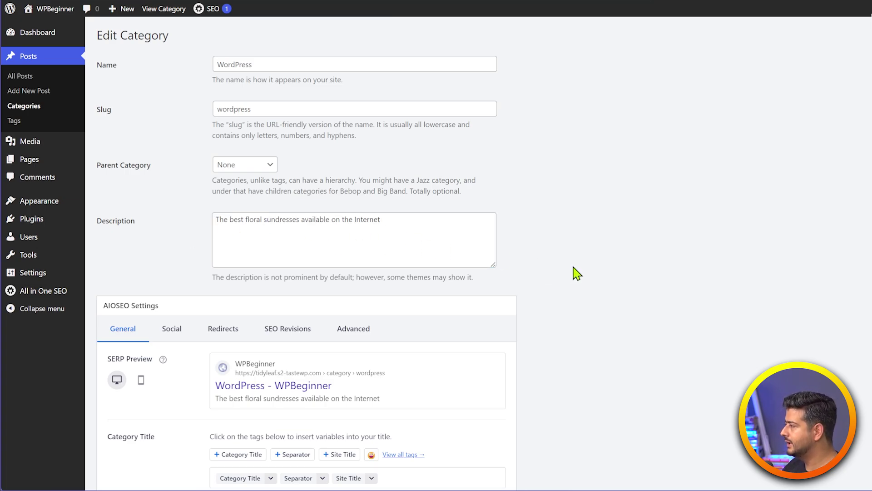
# Step: Add the Separator and Site Title tags after the Category Description tag in the category's meta description
pyautogui.scroll(-3, 577, 273)
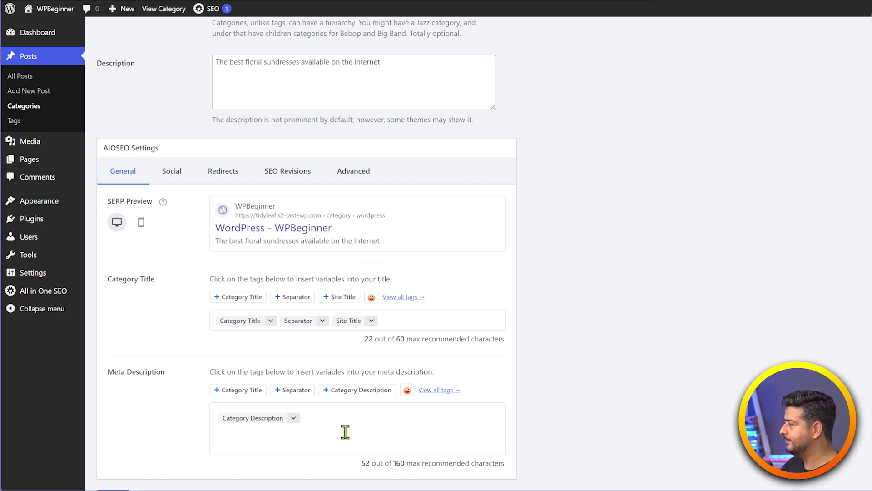
pyautogui.click(295, 390)
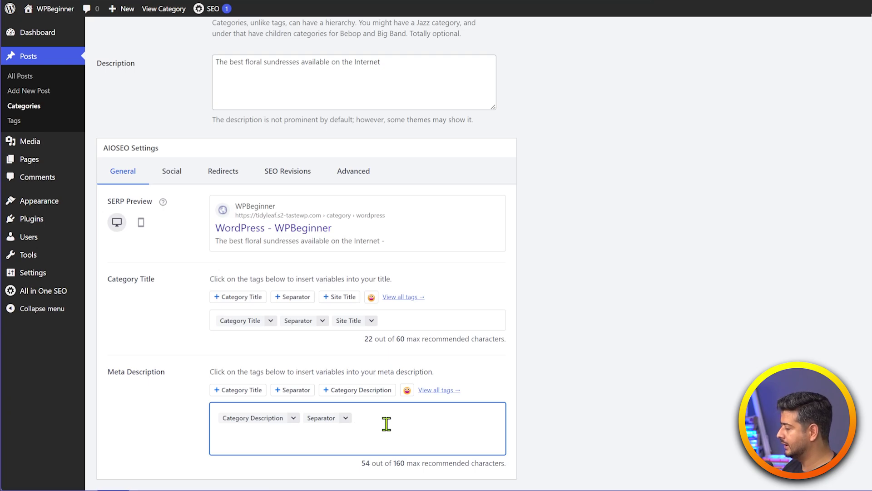
pyautogui.write('#')
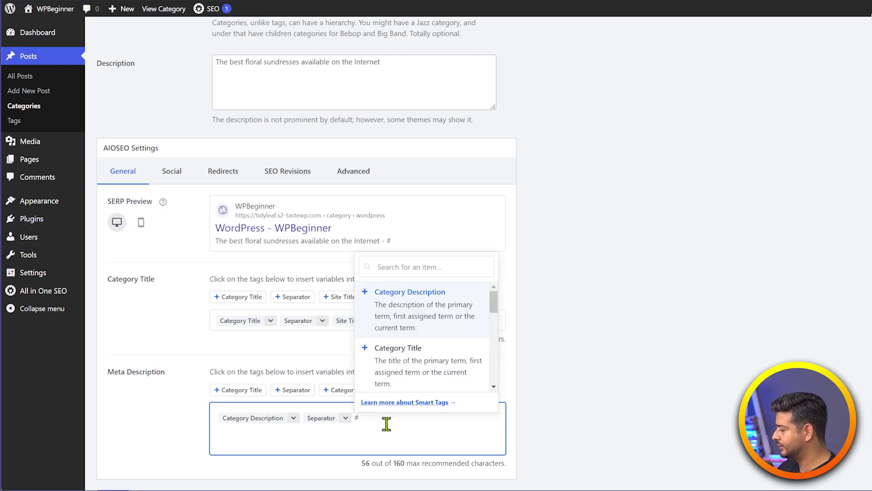
pyautogui.write('site')
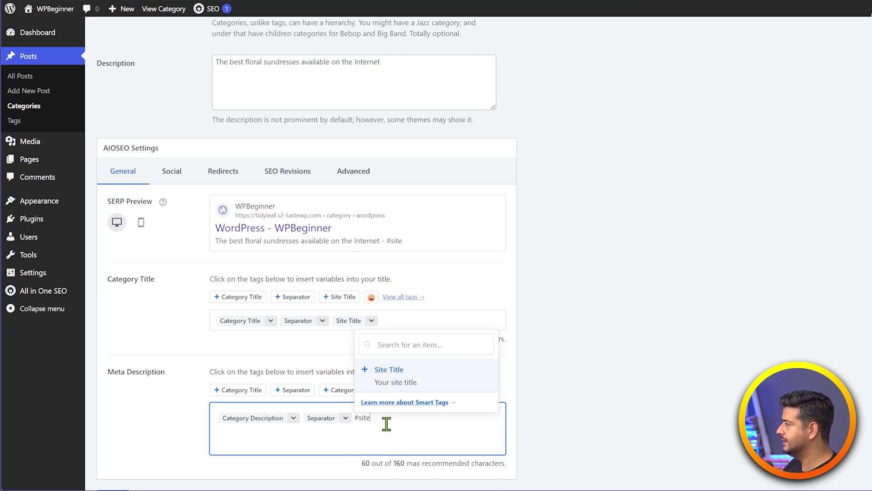
pyautogui.click(381, 374)
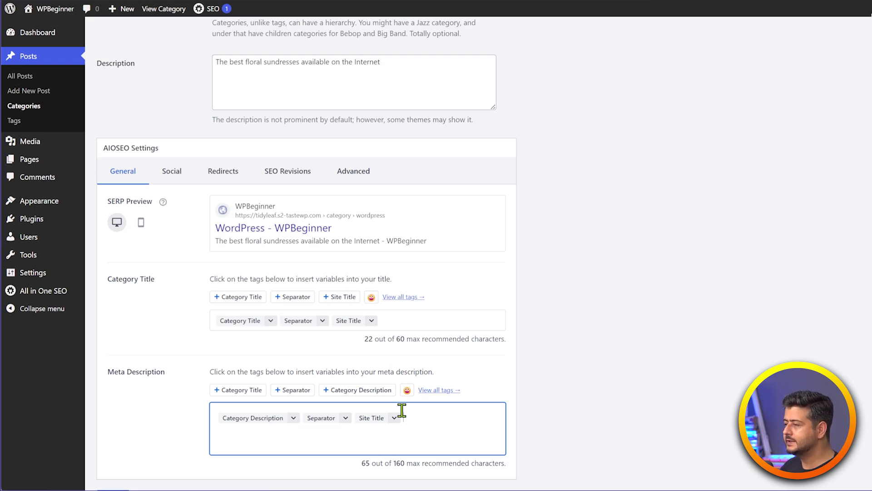
# Step: Add the keyword "sundress" in the category's advanced AIOSEO settings
pyautogui.click(354, 174)
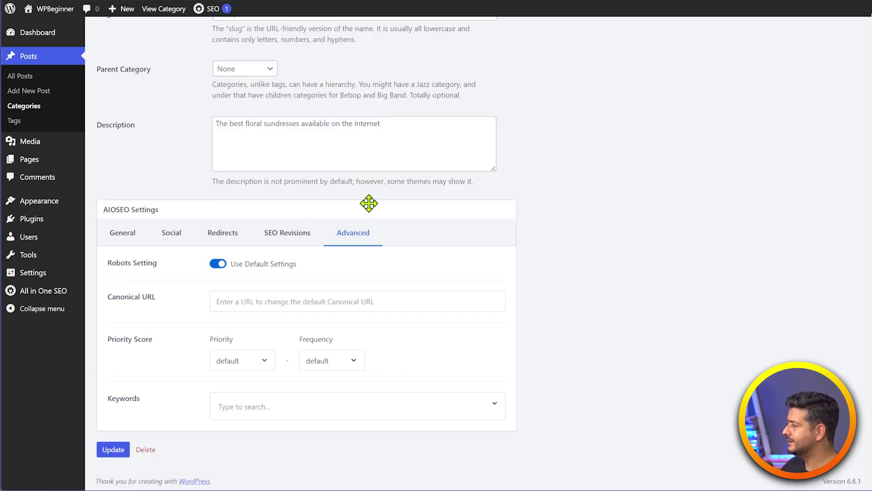
pyautogui.click(282, 406)
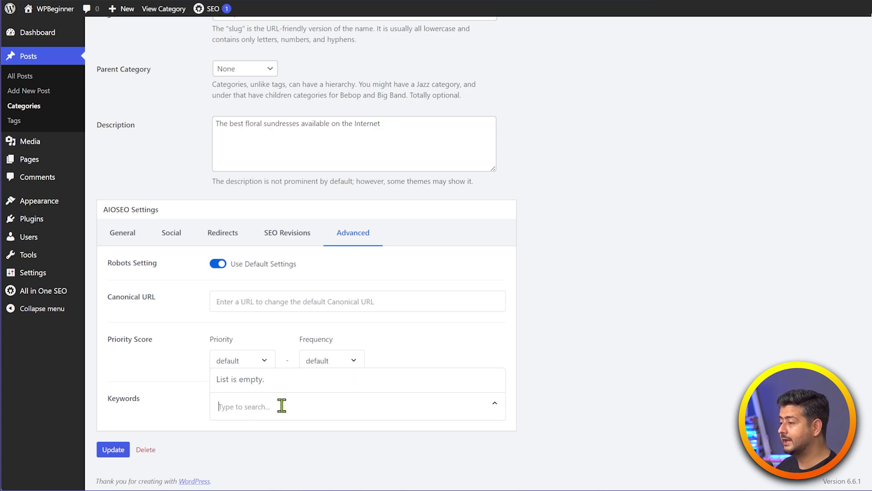
pyautogui.write('sundress')
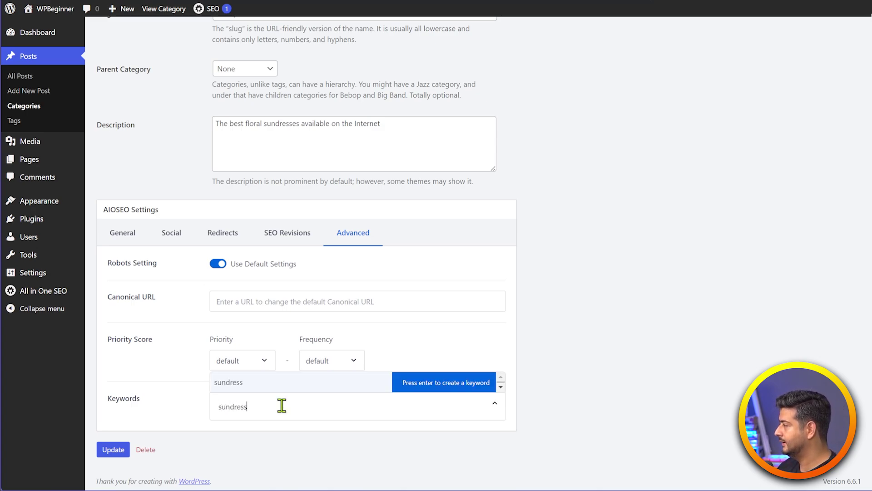
pyautogui.press('Return')
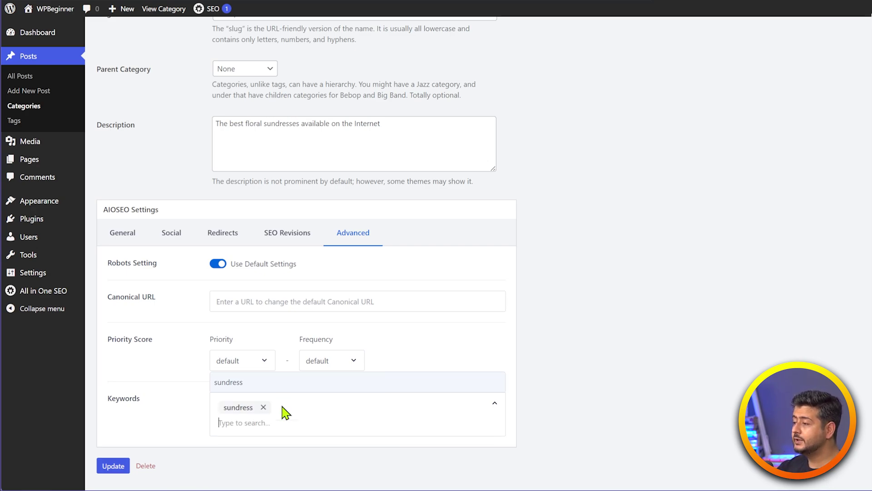
# Step: Return to the category's general AIOSEO settings to check the search preview, and update the category
pyautogui.click(132, 238)
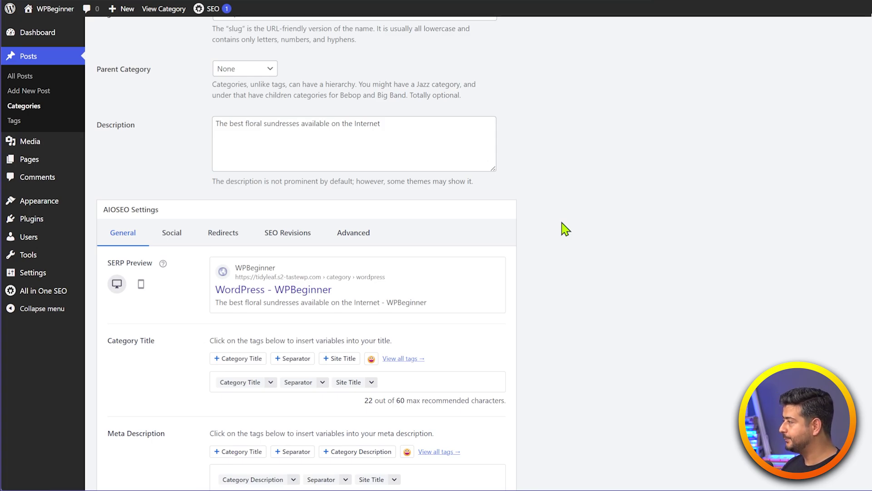
pyautogui.scroll(-3, 559, 245)
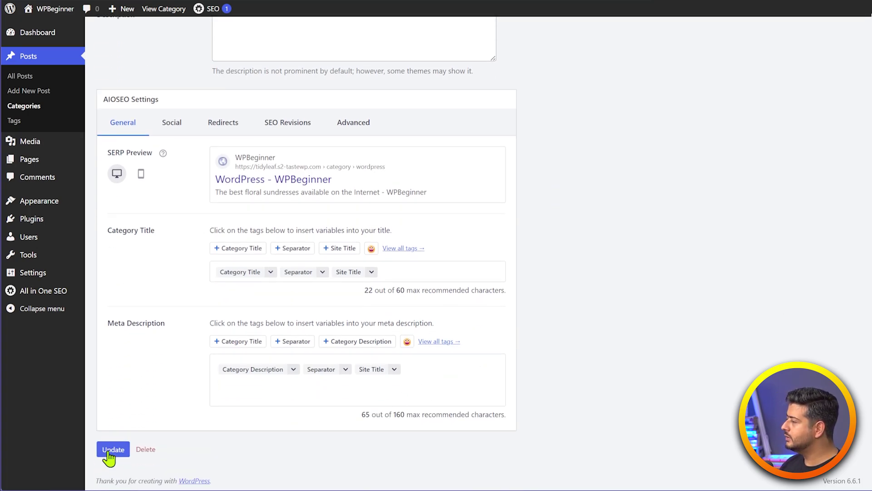
pyautogui.click(109, 452)
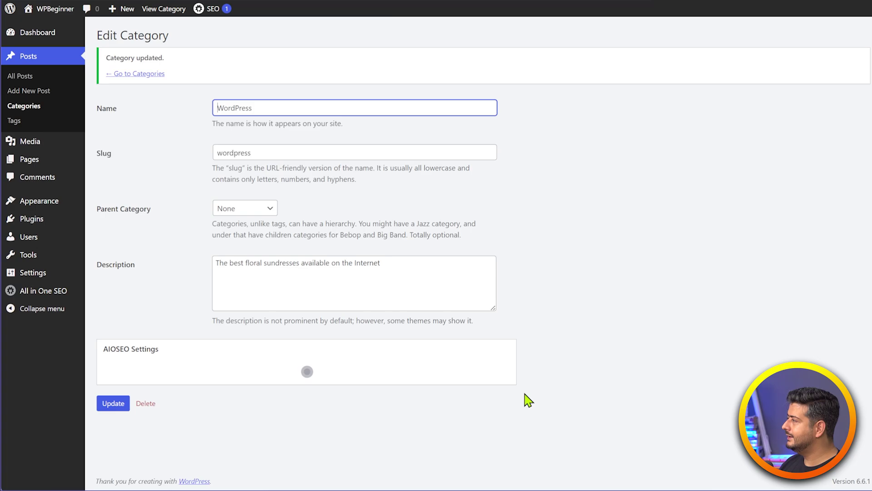